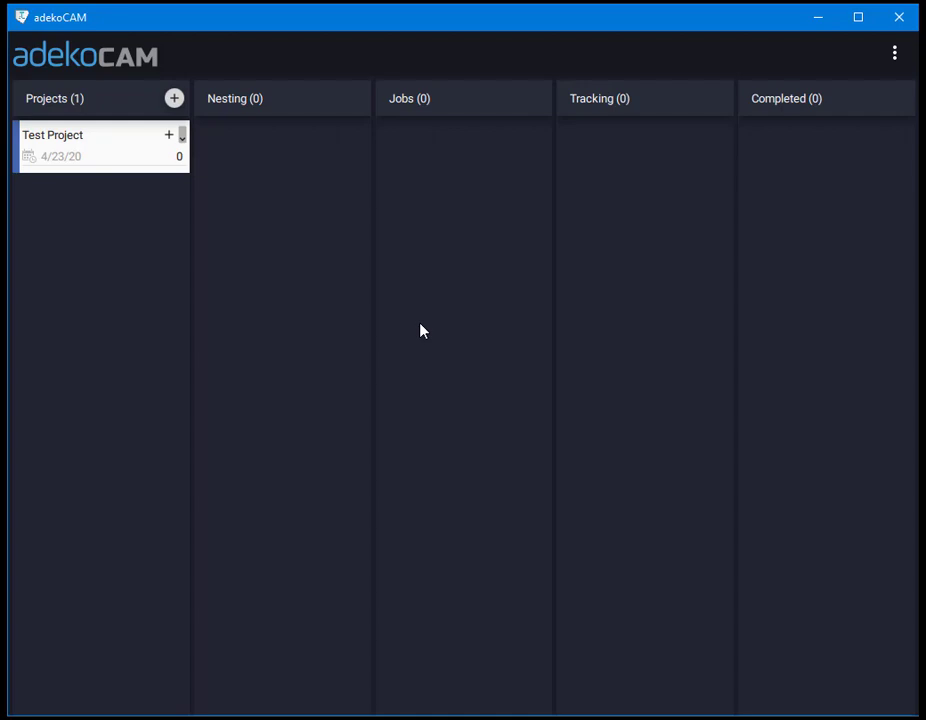
Open the product interface for Test Project.
{"action": "left_click", "coordinate": [180, 154]}
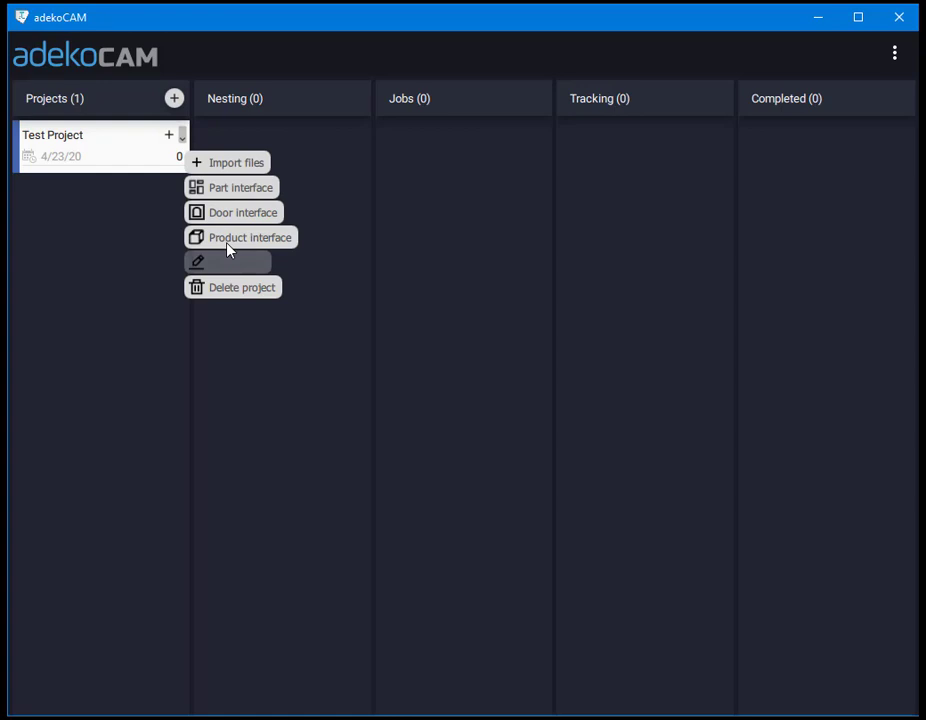
{"action": "right_click", "coordinate": [140, 138]}
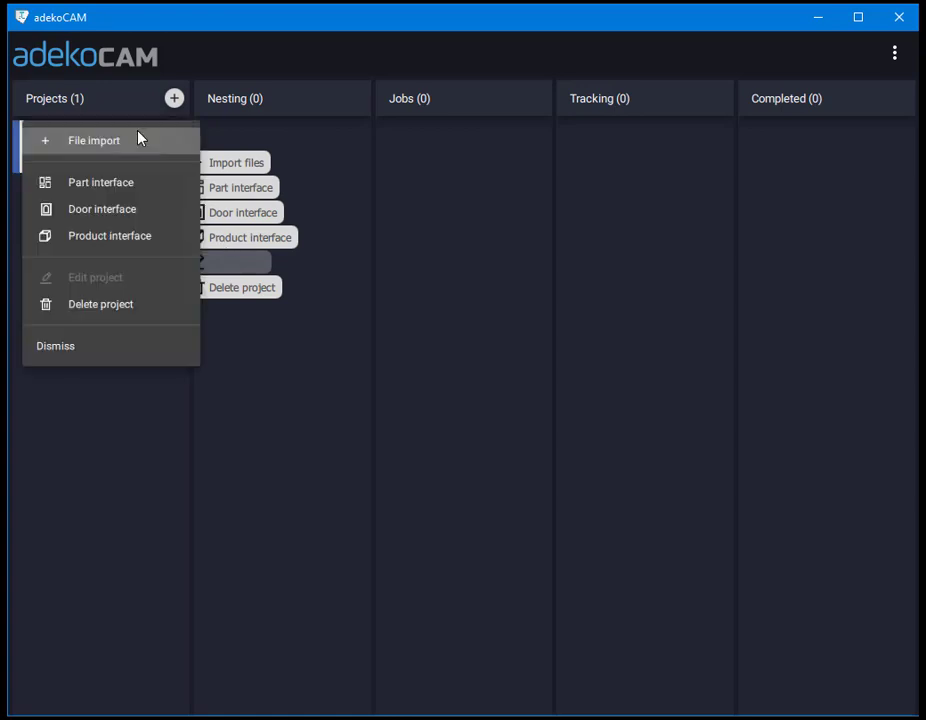
{"action": "left_click", "coordinate": [176, 246]}
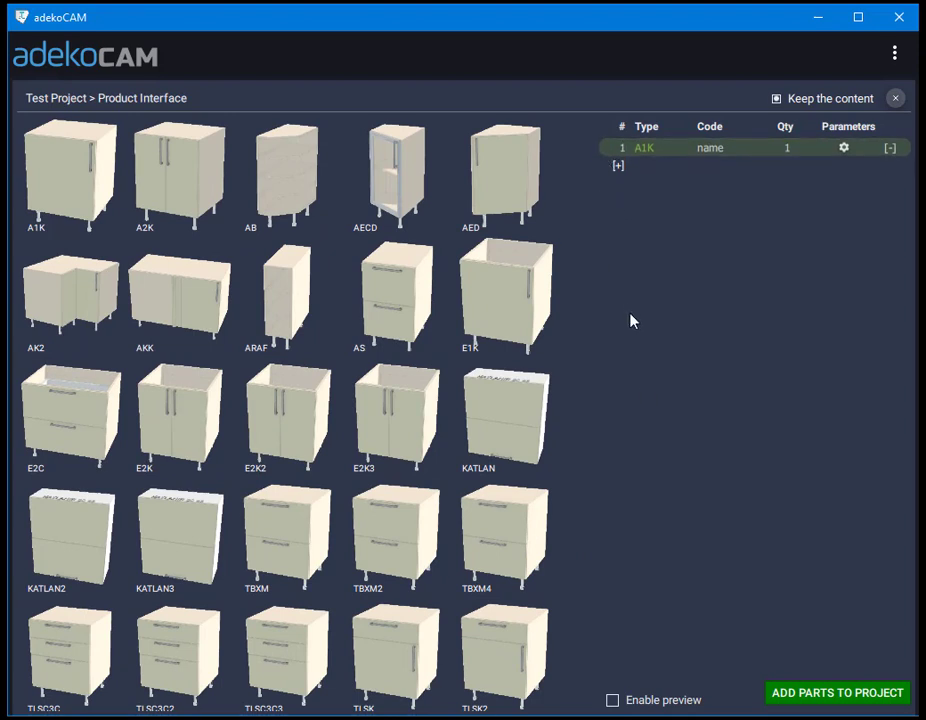
Add six more A1K product rows to the product list, making seven rows in total.
{"action": "left_click", "coordinate": [619, 167]}
{"action": "left_click", "coordinate": [617, 184]}
{"action": "left_click", "coordinate": [617, 201]}
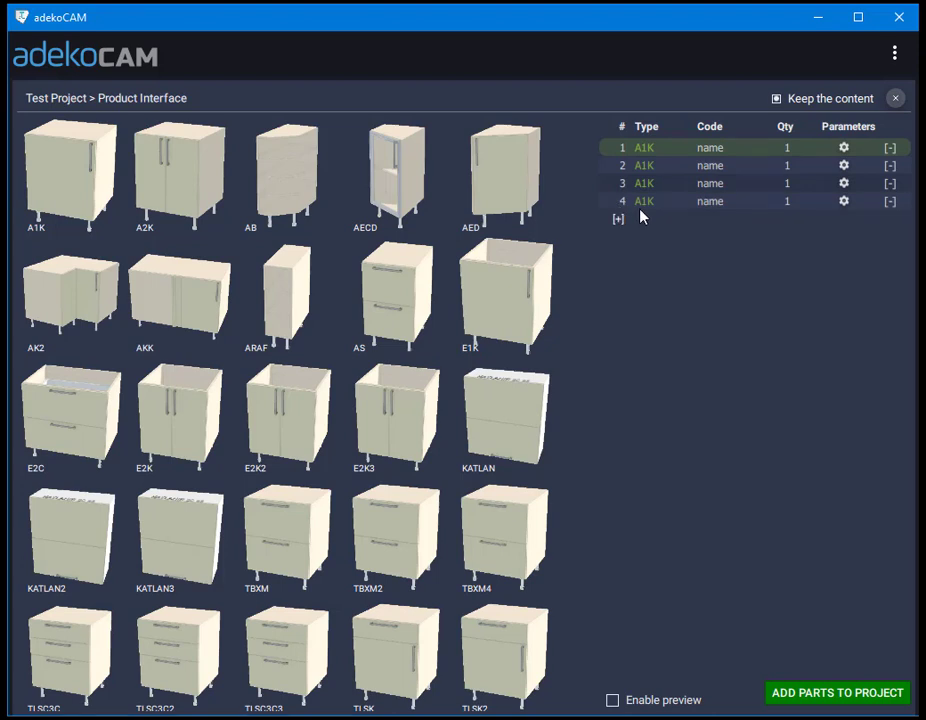
{"action": "left_click", "coordinate": [642, 204]}
{"action": "key", "text": "Return"}
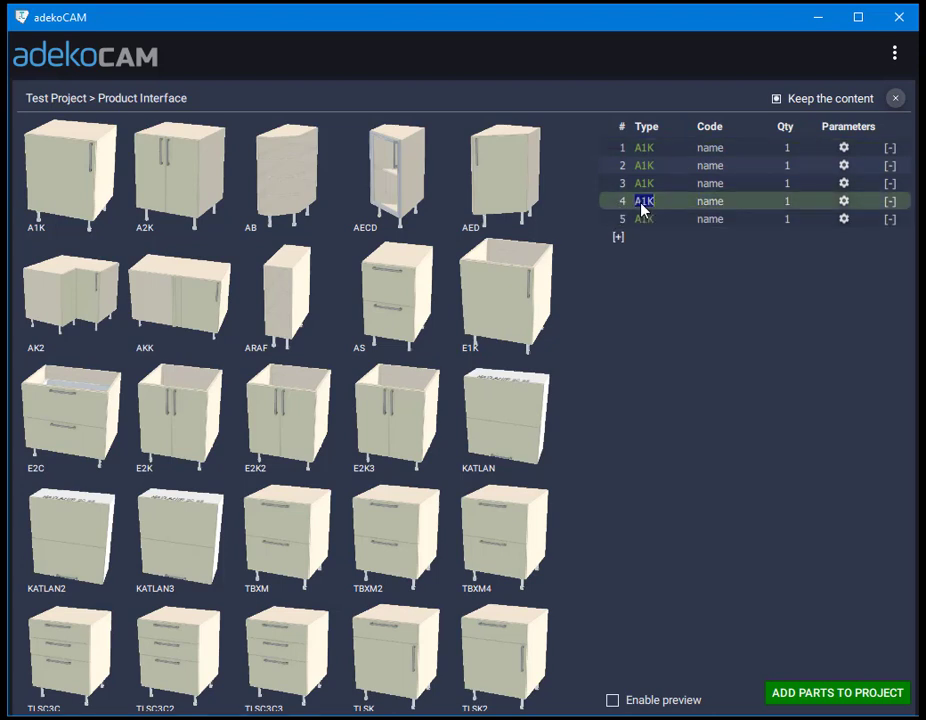
{"action": "key", "text": "Return"}
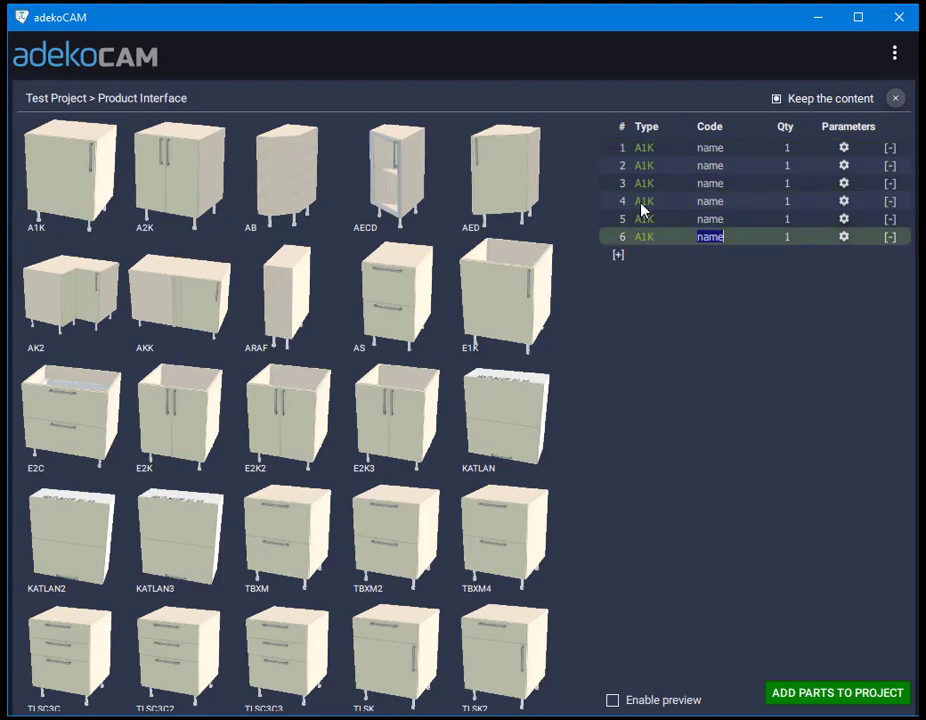
{"action": "key", "text": "Return"}
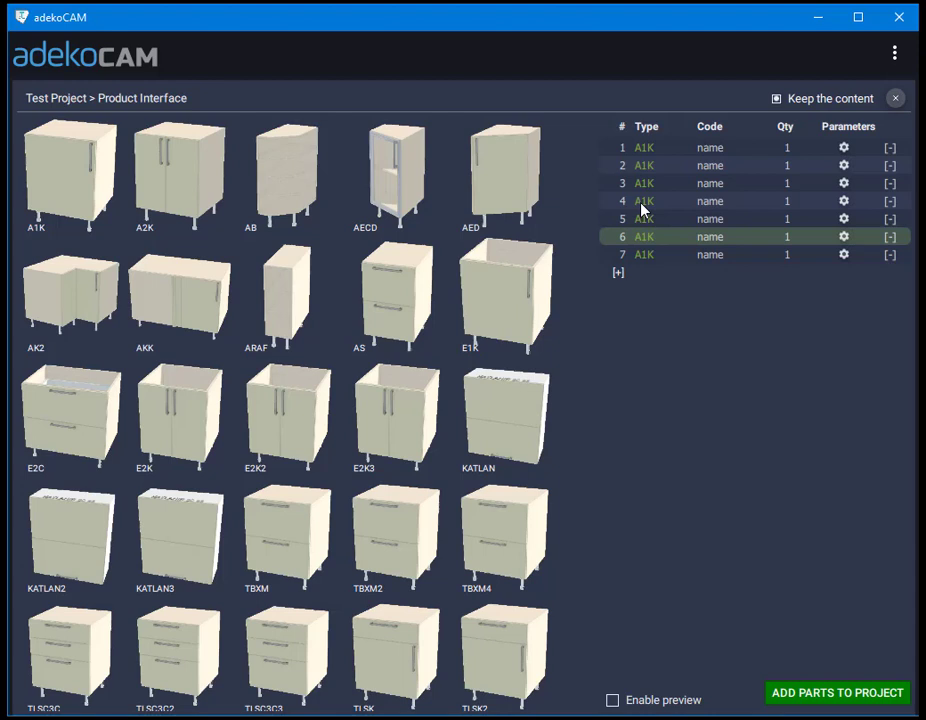
{"action": "left_click", "coordinate": [643, 148]}
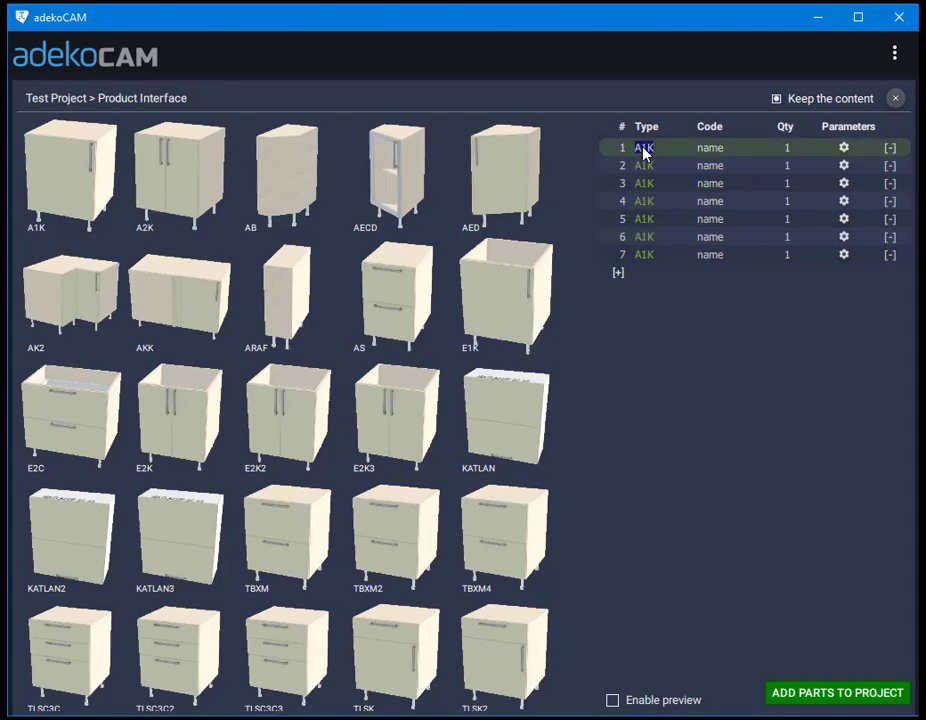
{"action": "left_click", "coordinate": [711, 150]}
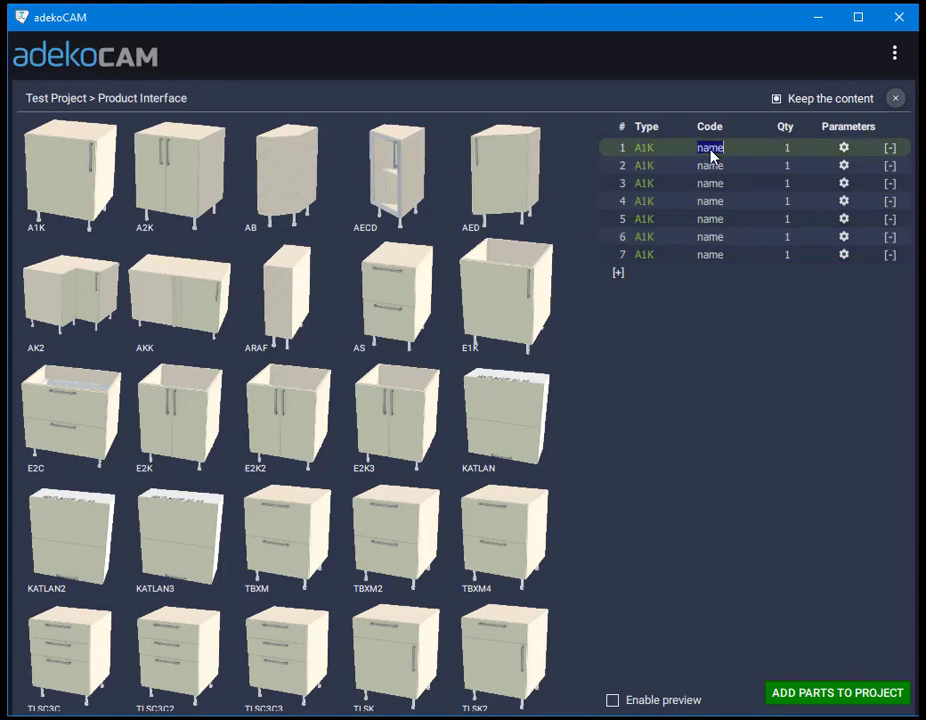
{"action": "left_click", "coordinate": [786, 150]}
Change the product types of rows 2, 3, 4 and 6 to AED, E1K, AS and KATLAN.
{"action": "left_click", "coordinate": [606, 170]}
{"action": "left_click", "coordinate": [505, 183]}
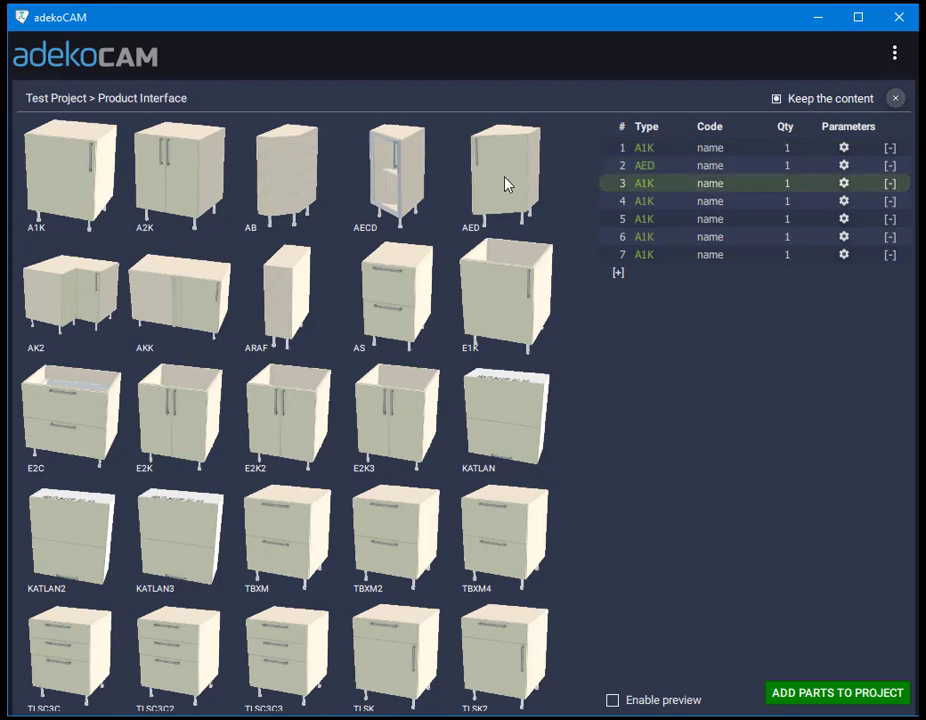
{"action": "left_click", "coordinate": [468, 279]}
{"action": "left_click", "coordinate": [399, 287]}
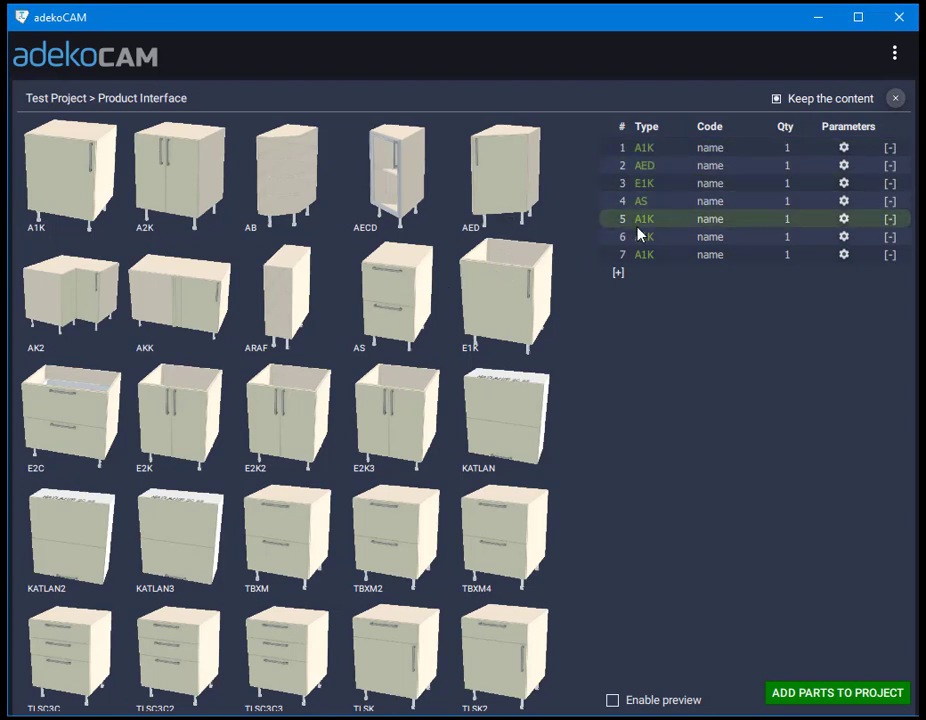
{"action": "left_click", "coordinate": [645, 240]}
{"action": "double_click", "coordinate": [645, 238]}
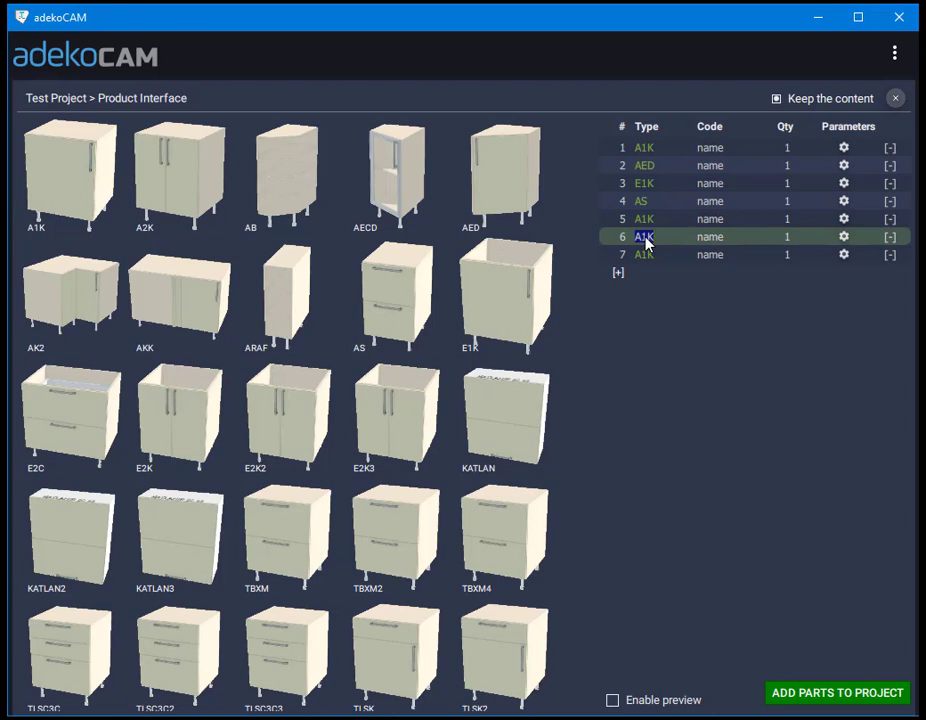
{"action": "type", "text": "KATLAN"}
Open the parameters of the A1K product in row 7 and set both its length and depth to 500.
{"action": "left_click", "coordinate": [844, 256]}
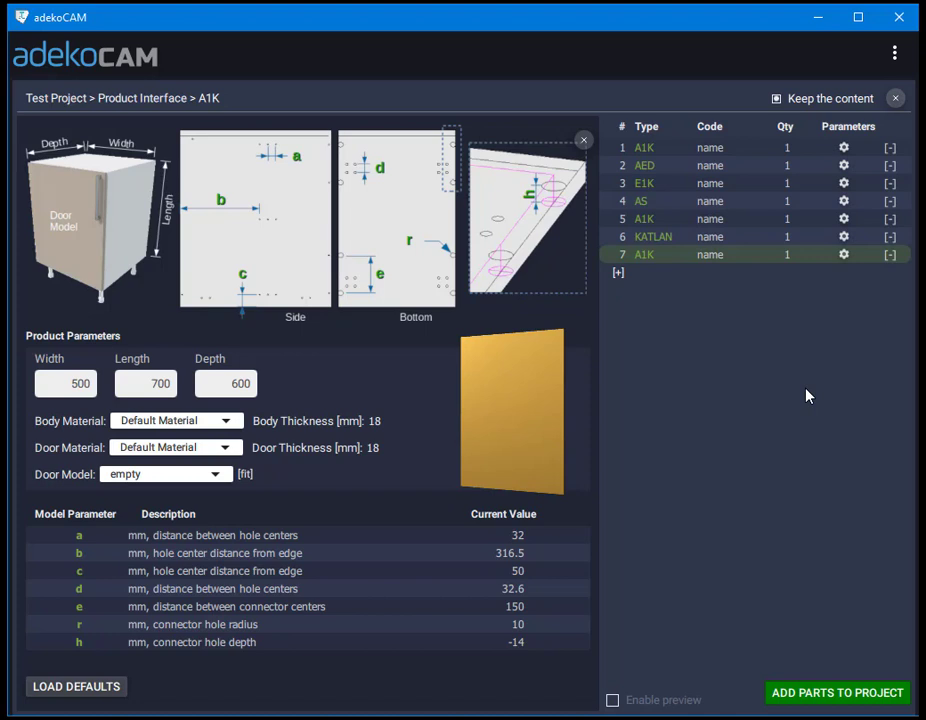
{"action": "double_click", "coordinate": [166, 384]}
{"action": "type", "text": "500"}
{"action": "double_click", "coordinate": [223, 382]}
{"action": "type", "text": "500"}
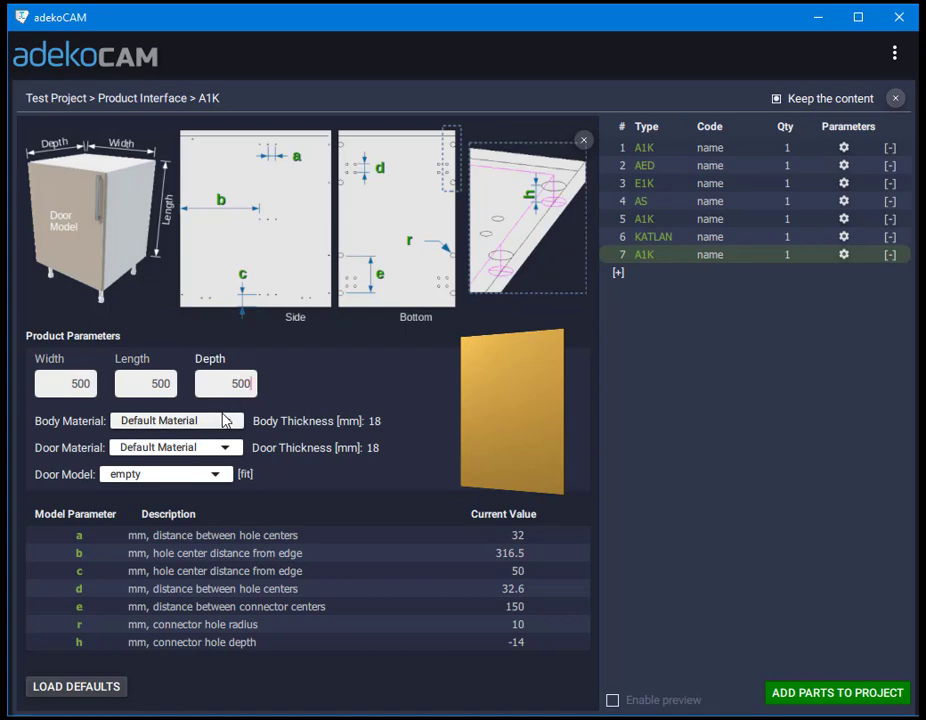
Set the body material and door material of the A1K product to 005 ash olive.
{"action": "left_click", "coordinate": [222, 421]}
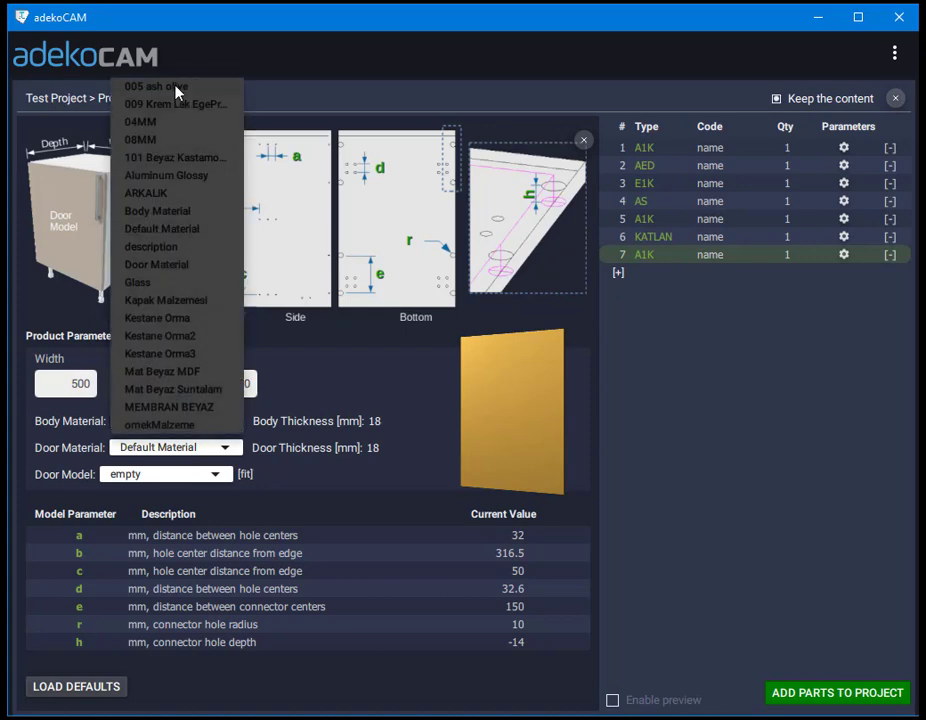
{"action": "left_click", "coordinate": [176, 88]}
{"action": "left_click", "coordinate": [176, 448]}
{"action": "left_click", "coordinate": [177, 116]}
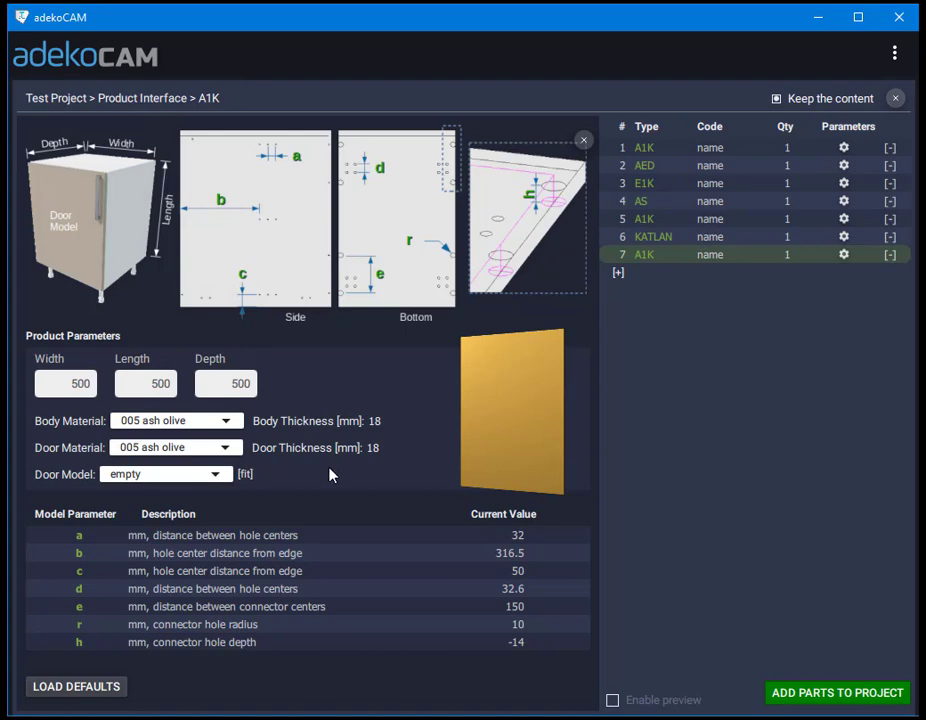
Browse through the available door models and set the product's door model to MenderesB.
{"action": "left_click", "coordinate": [218, 475]}
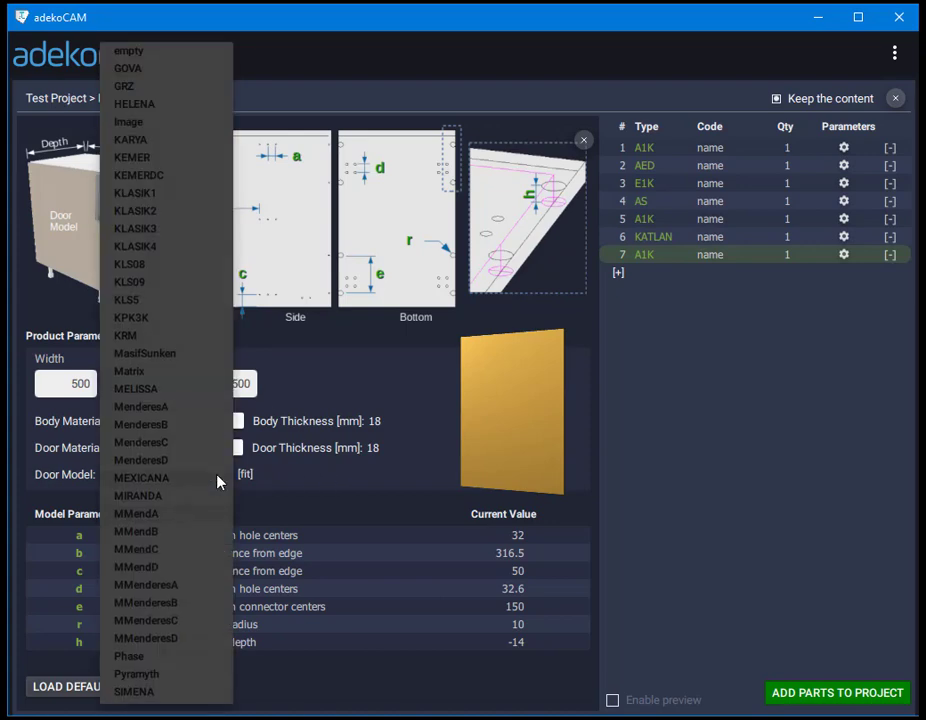
{"action": "left_click", "coordinate": [150, 355]}
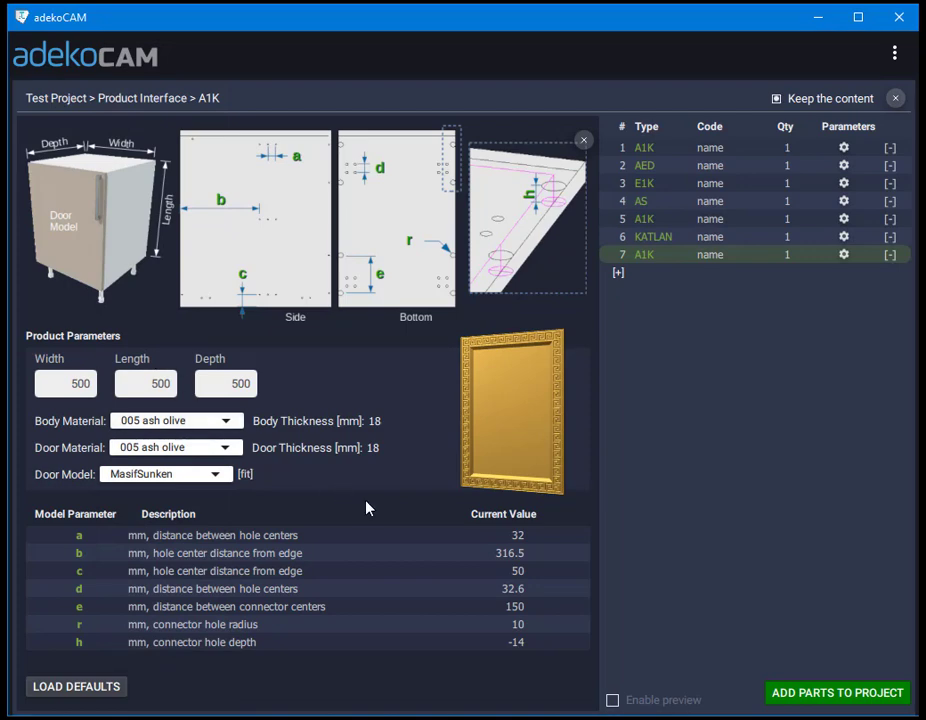
{"action": "key", "text": "Up"}
{"action": "key", "text": "Up"}
{"action": "key", "text": "Up"}
{"action": "key", "text": "Up"}
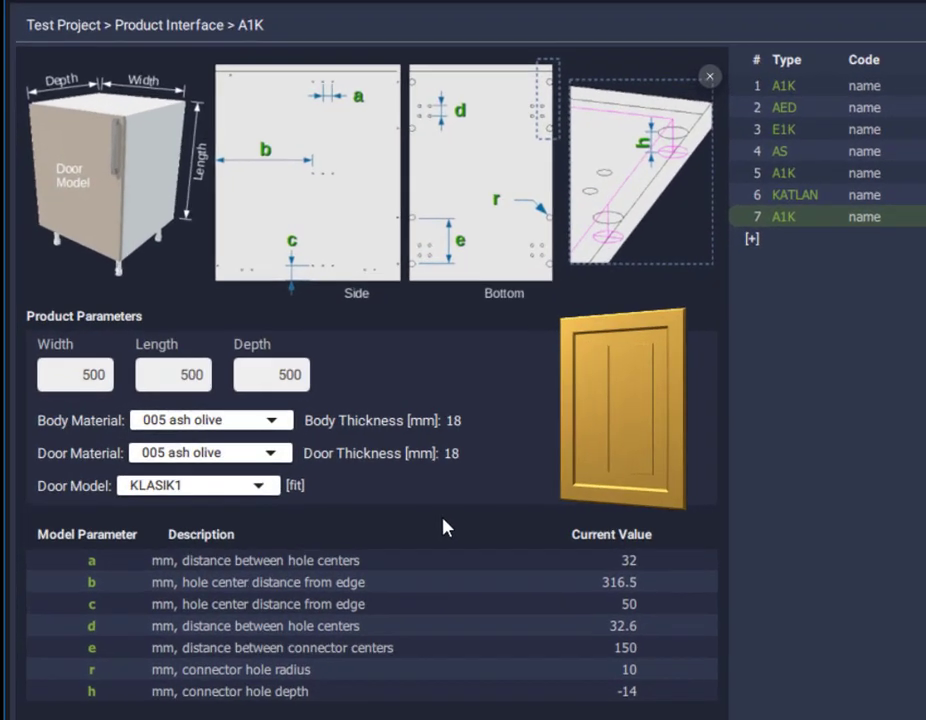
{"action": "key", "text": "Up"}
{"action": "key", "text": "Up"}
{"action": "key", "text": "Down"}
{"action": "key", "text": "Down"}
{"action": "key", "text": "Down"}
{"action": "key", "text": "Down"}
{"action": "key", "text": "Down"}
{"action": "key", "text": "Down"}
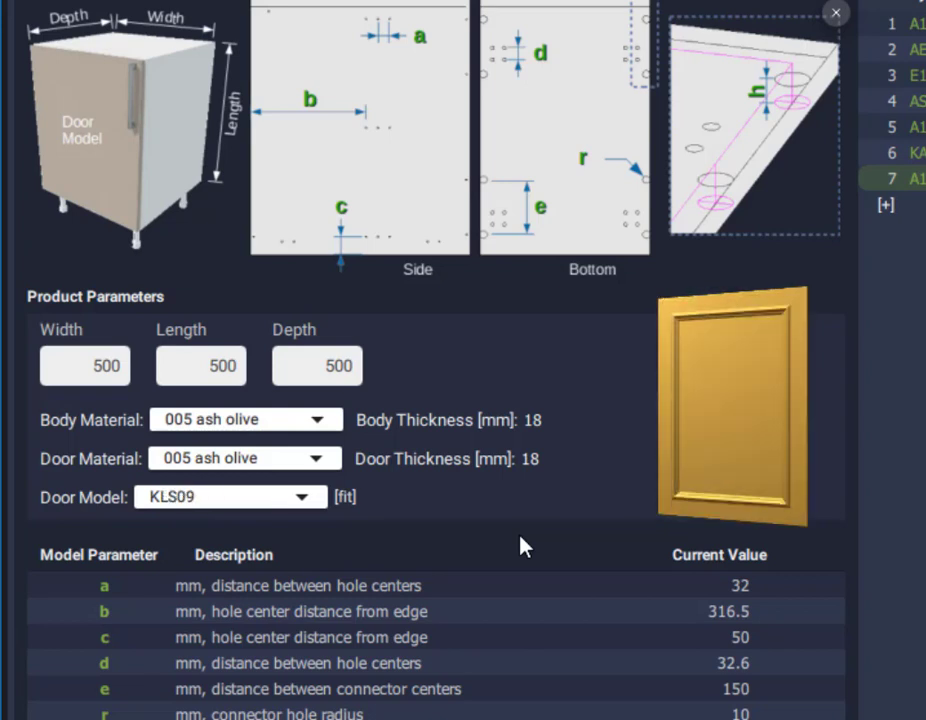
{"action": "key", "text": "Down"}
{"action": "key", "text": "Down"}
{"action": "key", "text": "Down"}
{"action": "key", "text": "Down"}
{"action": "key", "text": "Down"}
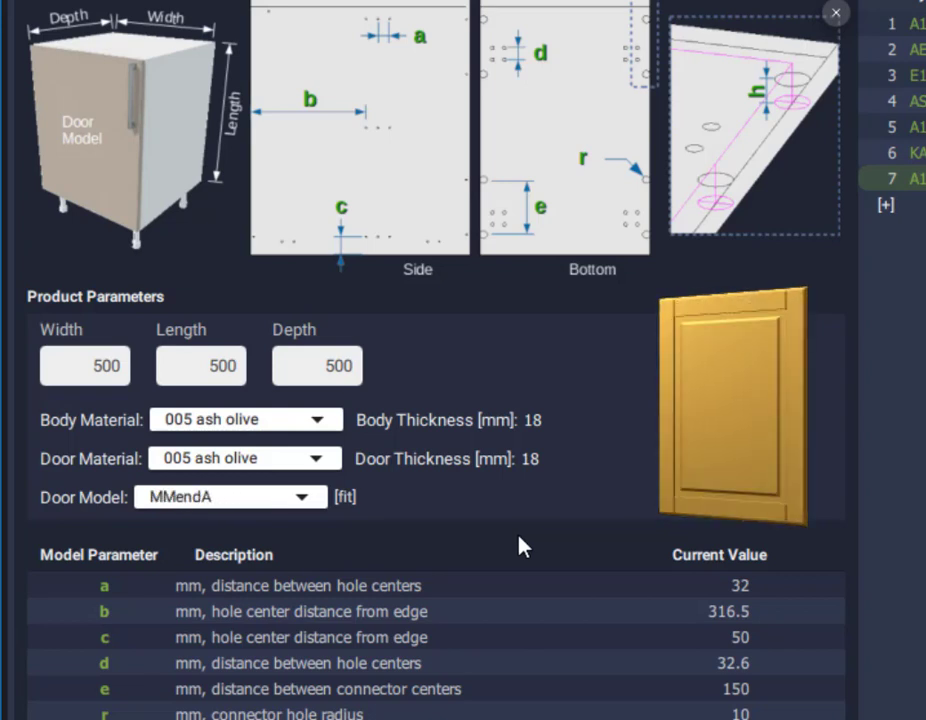
{"action": "key", "text": "Down"}
{"action": "key", "text": "Down"}
{"action": "key", "text": "Down"}
{"action": "key", "text": "Down"}
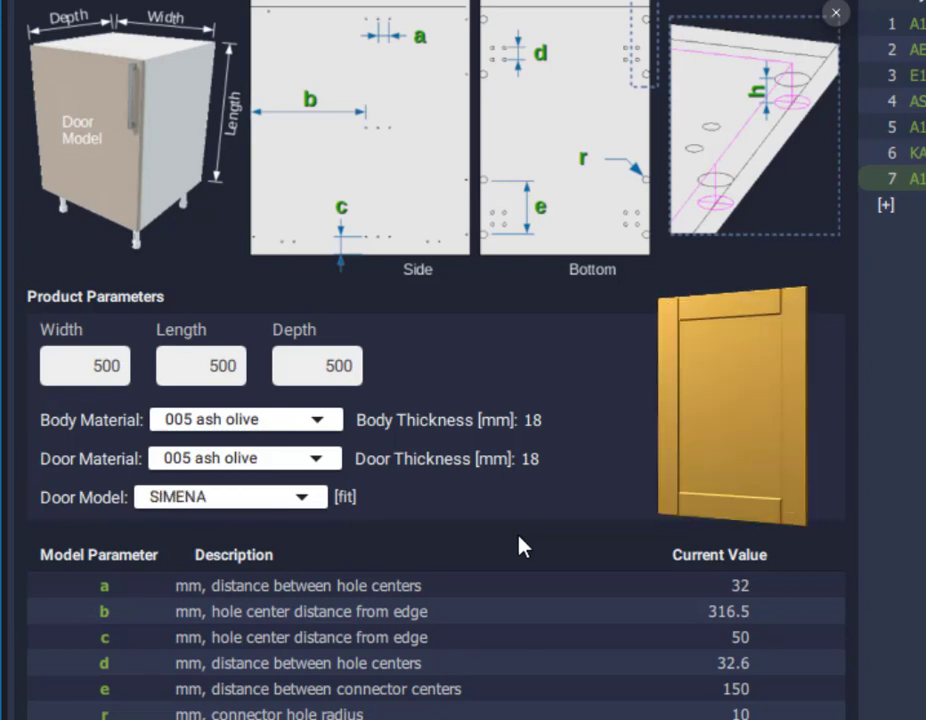
{"action": "key", "text": "Down"}
{"action": "key", "text": "Down"}
{"action": "key", "text": "Down"}
{"action": "key", "text": "Down"}
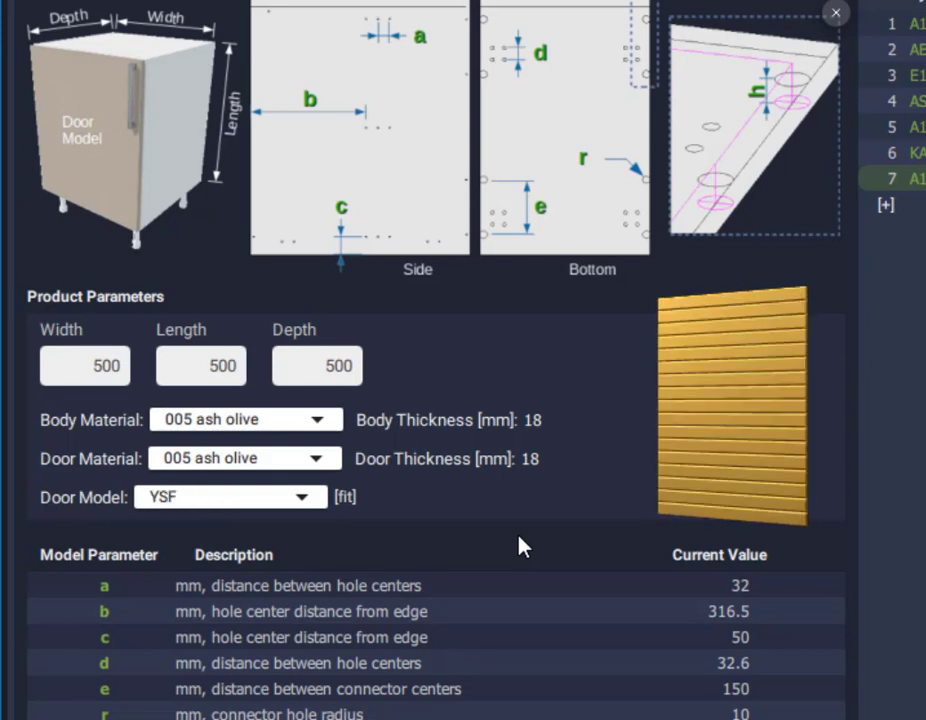
{"action": "key", "text": "Up"}
{"action": "key", "text": "Up"}
{"action": "key", "text": "Up"}
{"action": "key", "text": "Up"}
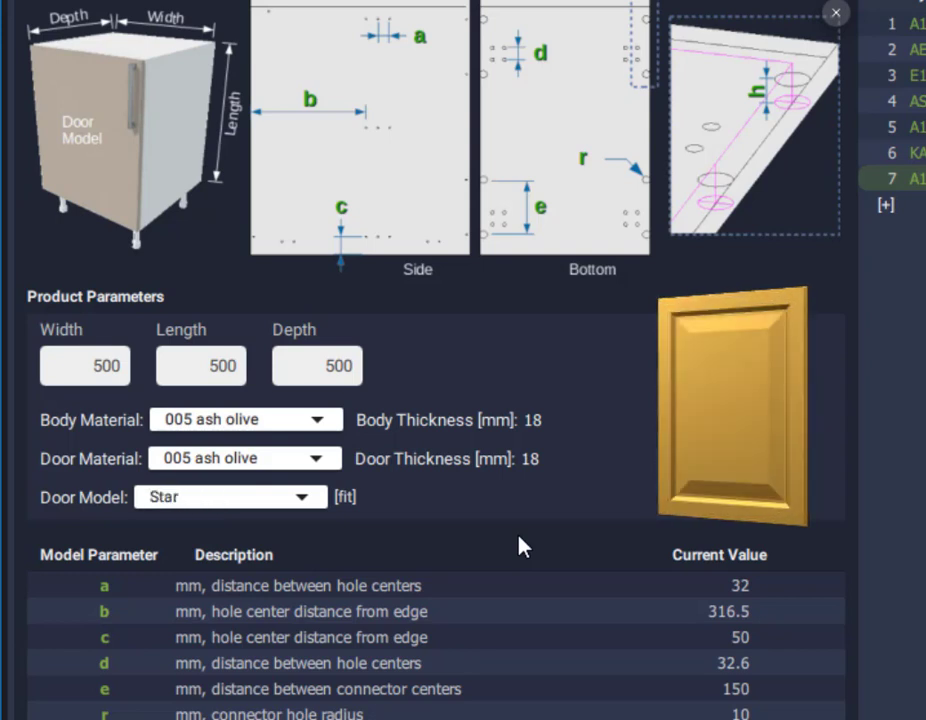
{"action": "key", "text": "Up"}
{"action": "key", "text": "Up"}
{"action": "key", "text": "Up"}
{"action": "key", "text": "Up"}
{"action": "key", "text": "Up"}
{"action": "key", "text": "Up"}
{"action": "key", "text": "Up"}
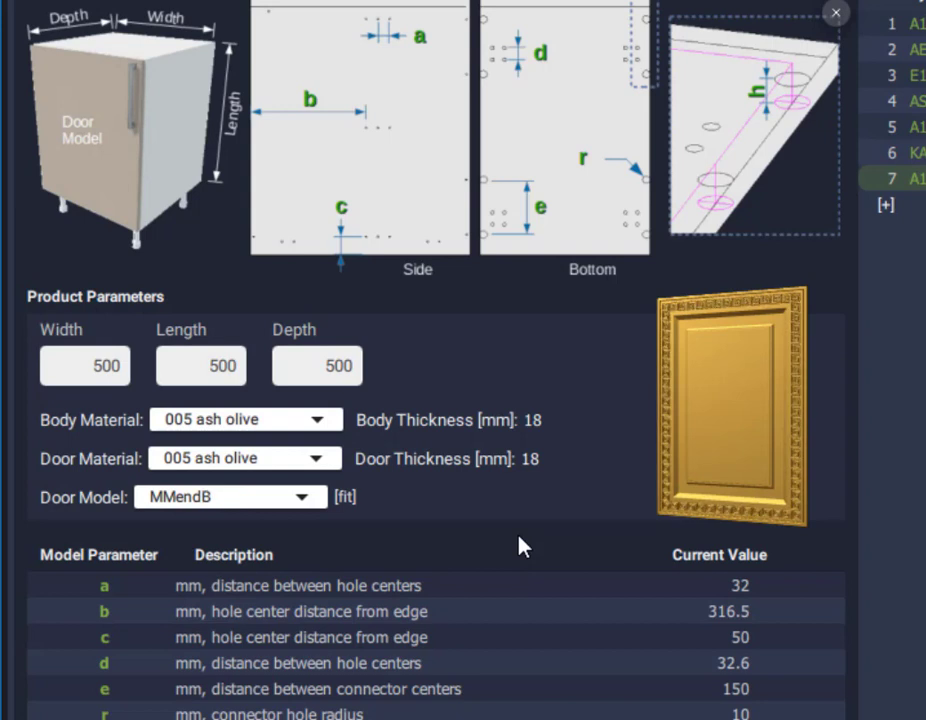
{"action": "key", "text": "Up"}
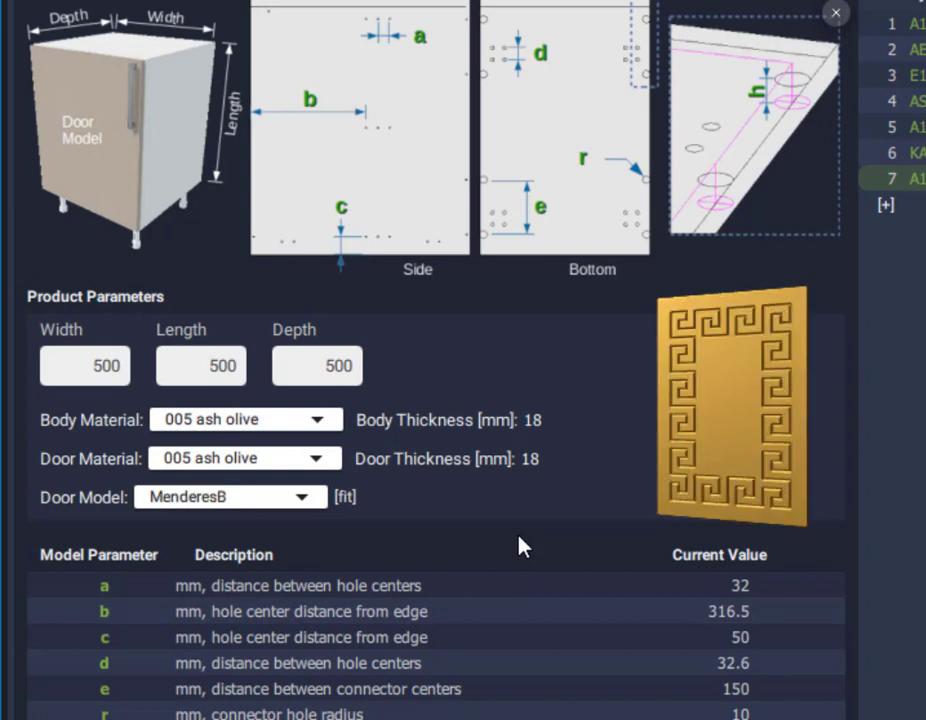
Rotate the 3D door preview and fit it back to its default view.
{"action": "left_click_drag", "start_coordinate": [734, 430], "coordinate": [372, 475]}
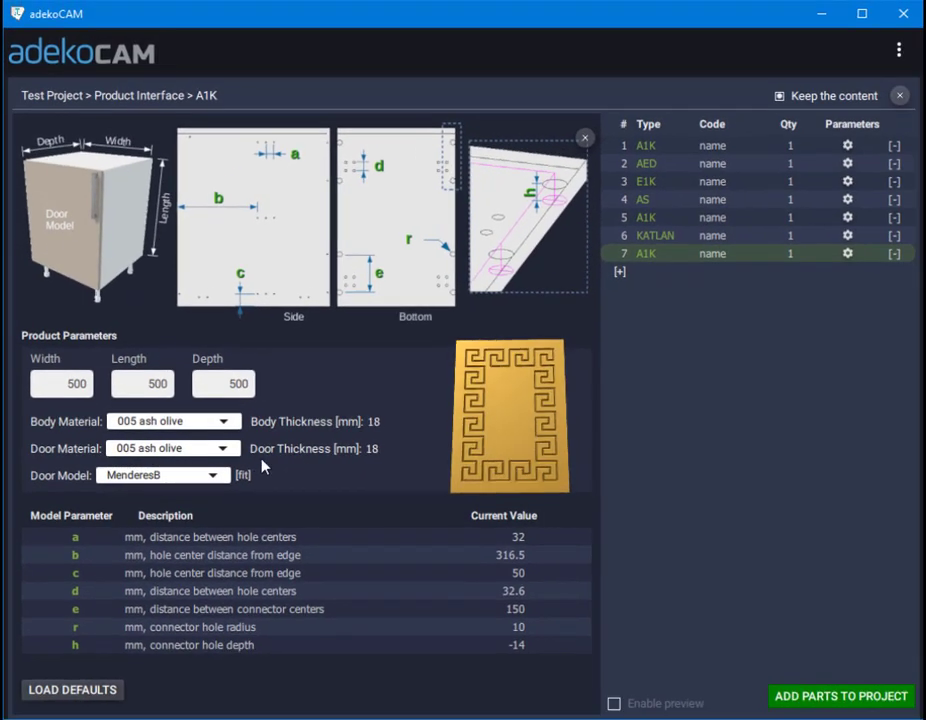
{"action": "left_click_drag", "start_coordinate": [262, 460], "coordinate": [288, 487]}
{"action": "left_click", "coordinate": [240, 480]}
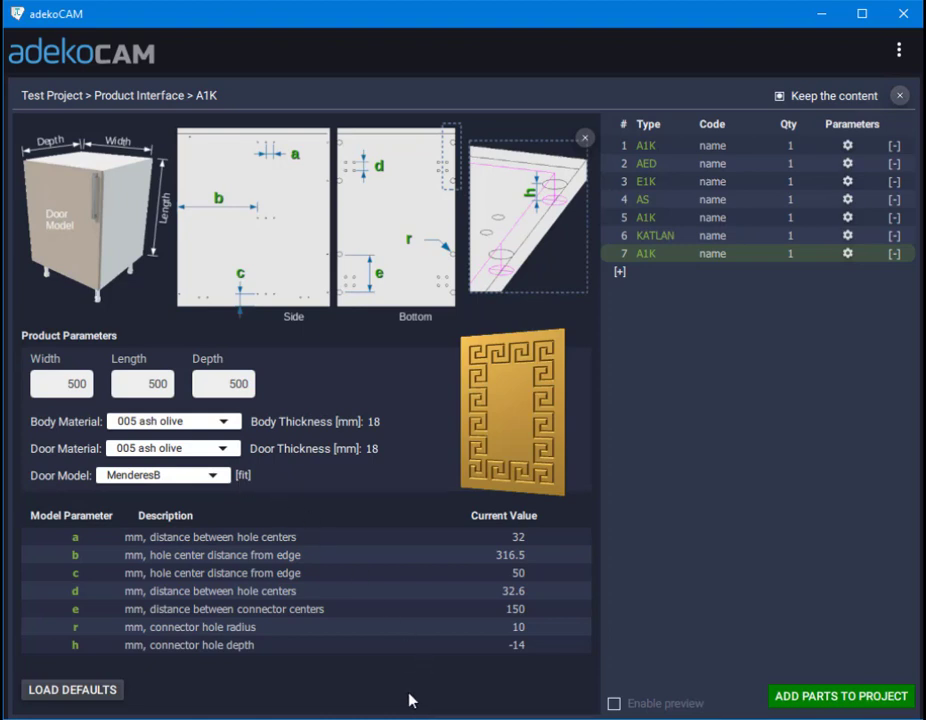
Set the body thickness and door thickness of the product to 30 mm.
{"action": "double_click", "coordinate": [373, 422]}
{"action": "type", "text": "30"}
{"action": "left_click", "coordinate": [560, 610]}
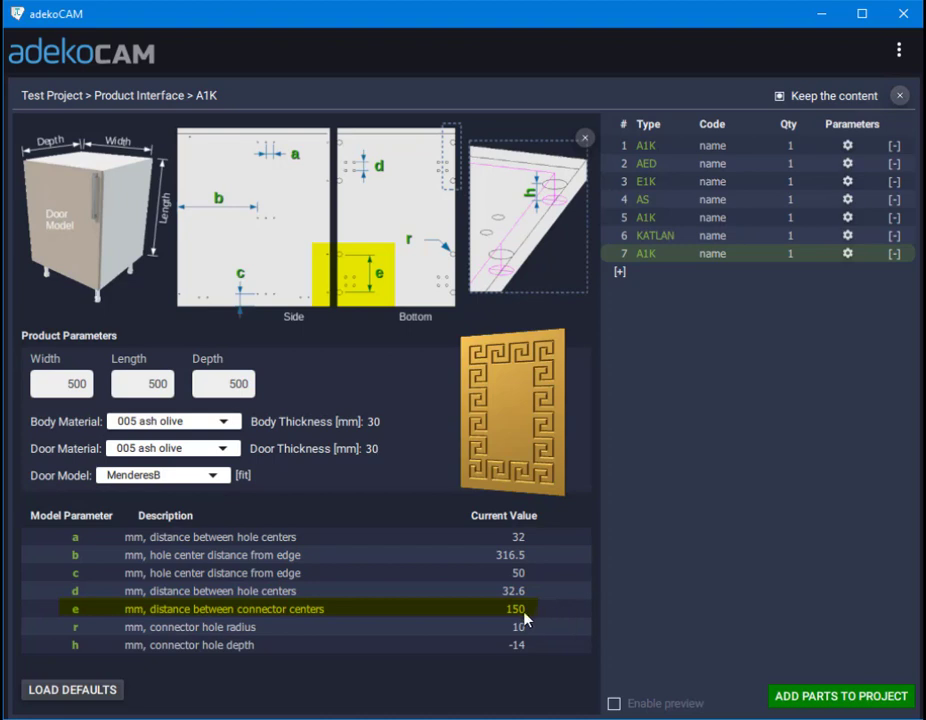
Set model parameter e, the distance between connector centers, to 100 mm.
{"action": "left_click", "coordinate": [524, 614]}
{"action": "key", "text": "BackSpace"}
{"action": "key", "text": "BackSpace"}
{"action": "type", "text": "00"}
{"action": "key", "text": "Return"}
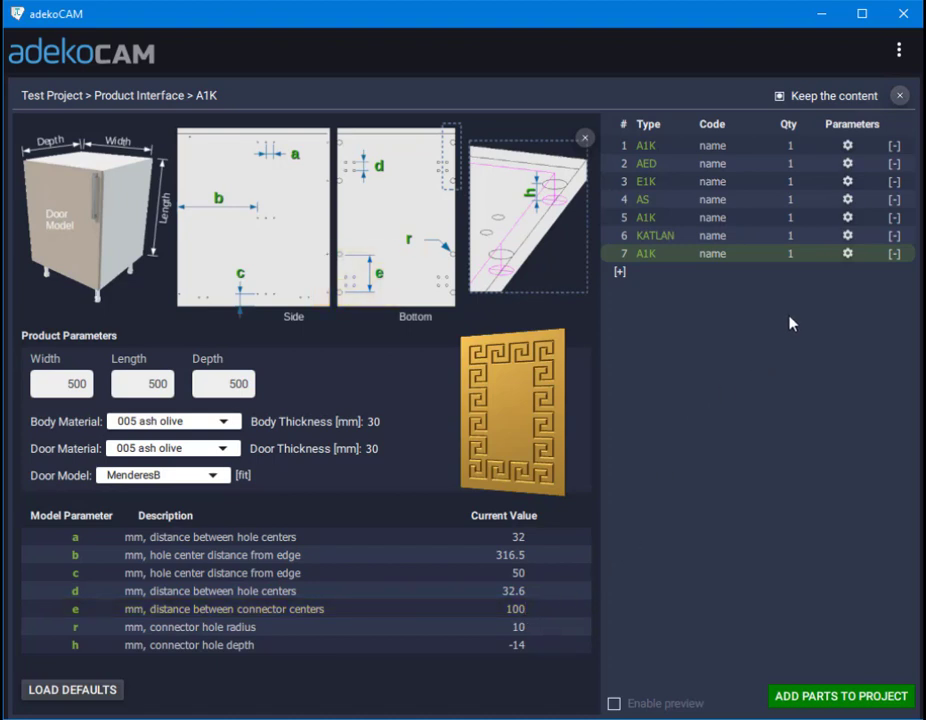
Delete rows 2 to 6 from the product list, keeping the first and the customized last A1K.
{"action": "left_click", "coordinate": [612, 164]}
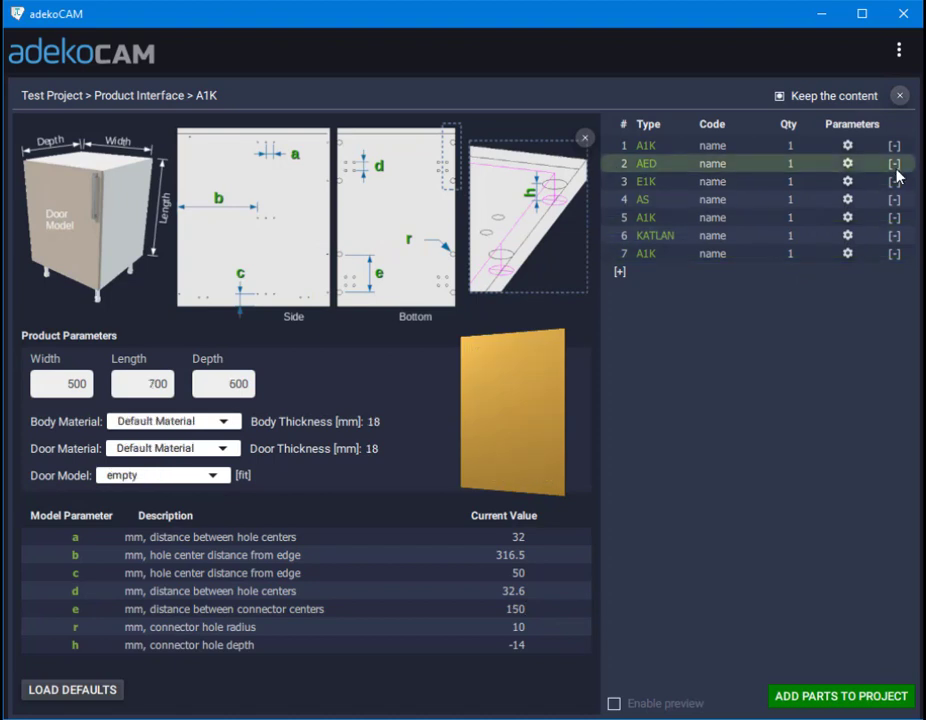
{"action": "left_click", "coordinate": [895, 165]}
{"action": "left_click", "coordinate": [895, 166]}
{"action": "left_click", "coordinate": [895, 166]}
{"action": "left_click", "coordinate": [895, 166]}
{"action": "left_click", "coordinate": [895, 166]}
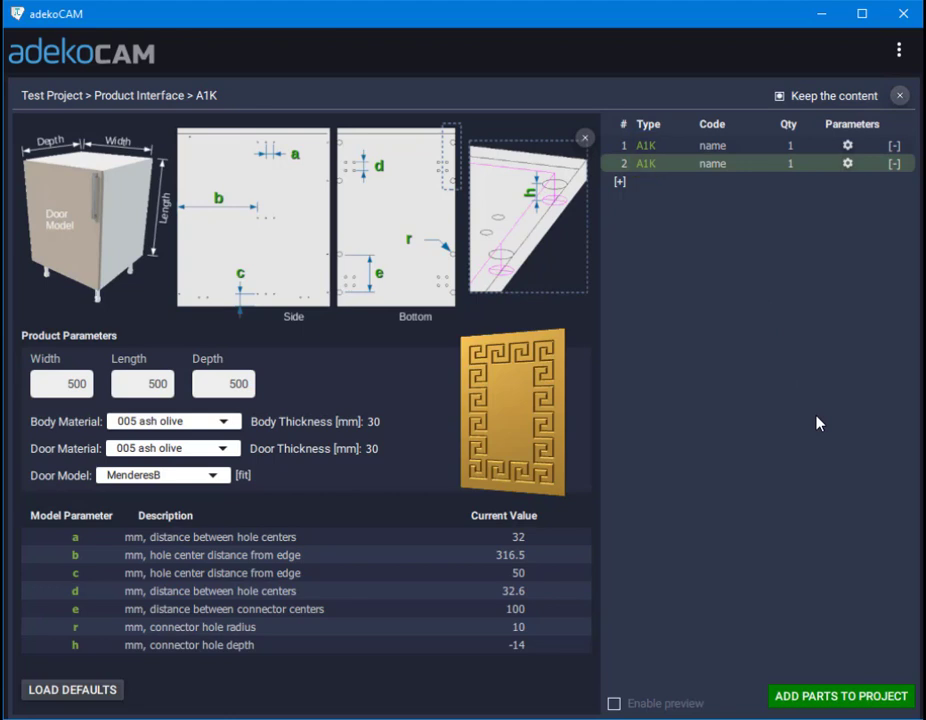
Close the A1K parameters, enable product previews and preview the ARAF cabinet in the catalogue.
{"action": "left_click", "coordinate": [585, 138]}
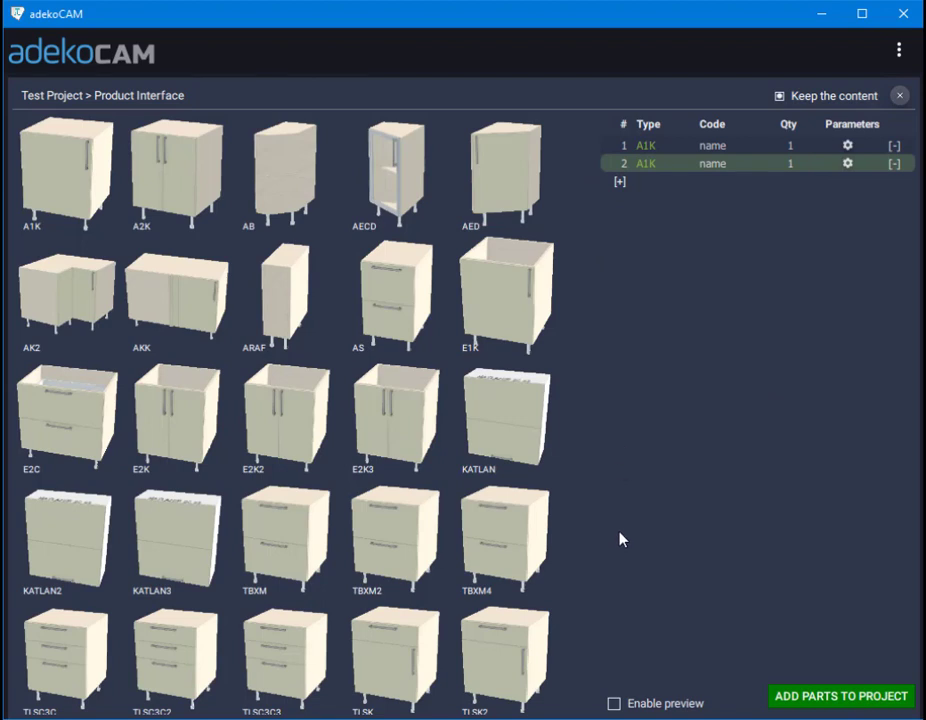
{"action": "left_click", "coordinate": [613, 703]}
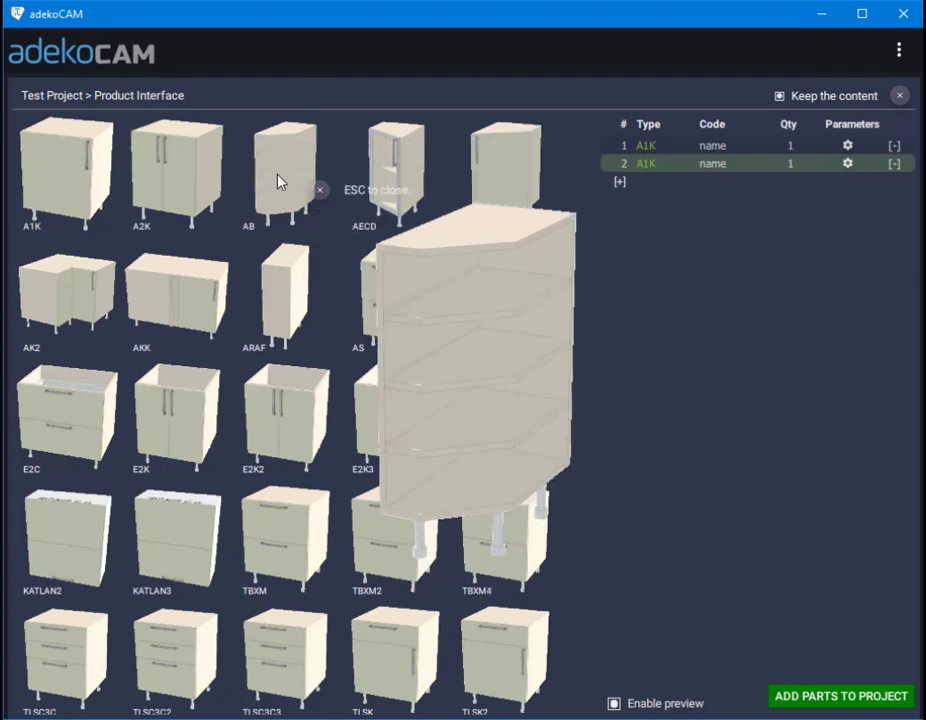
{"action": "mouse_move", "coordinate": [282, 300]}
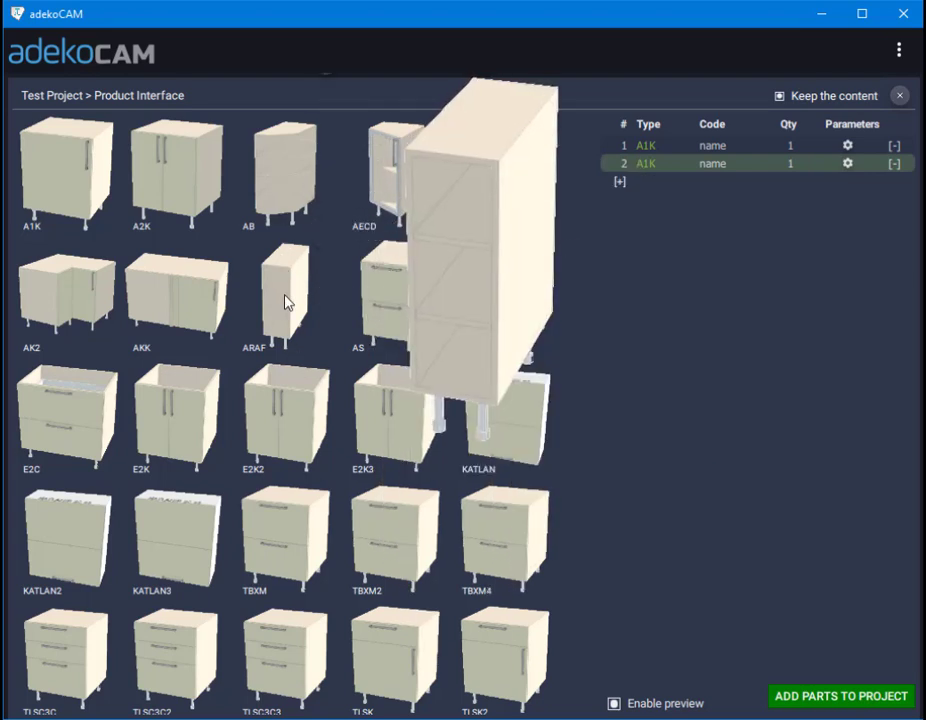
Preview the AB, AECD, AED, AK2 and TLSC3C3 cabinets in the catalogue and turn product previews off.
{"action": "mouse_move", "coordinate": [283, 186]}
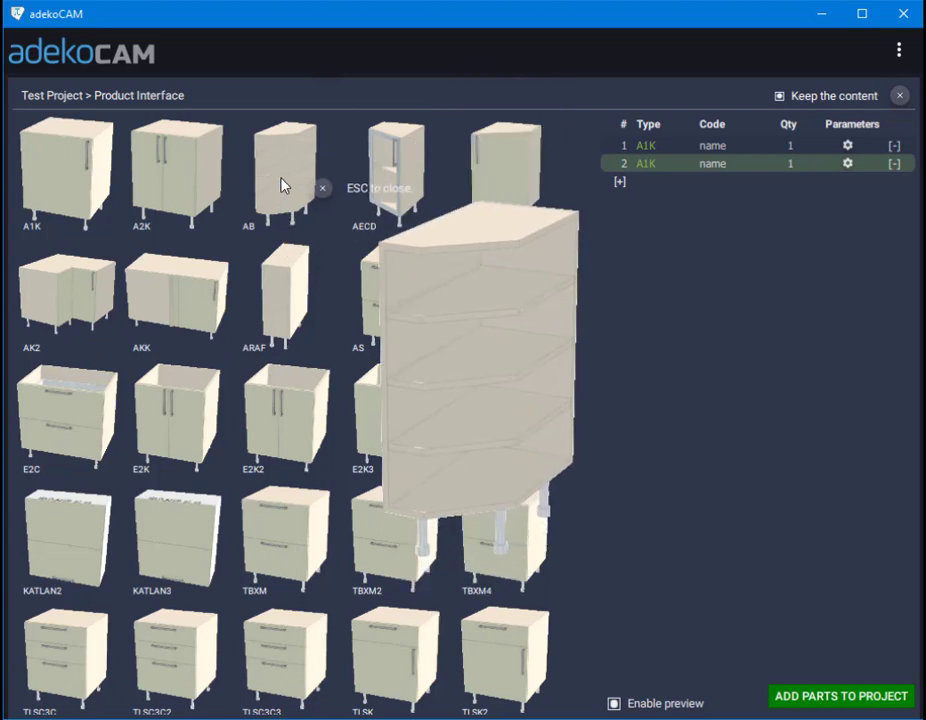
{"action": "mouse_move", "coordinate": [378, 190]}
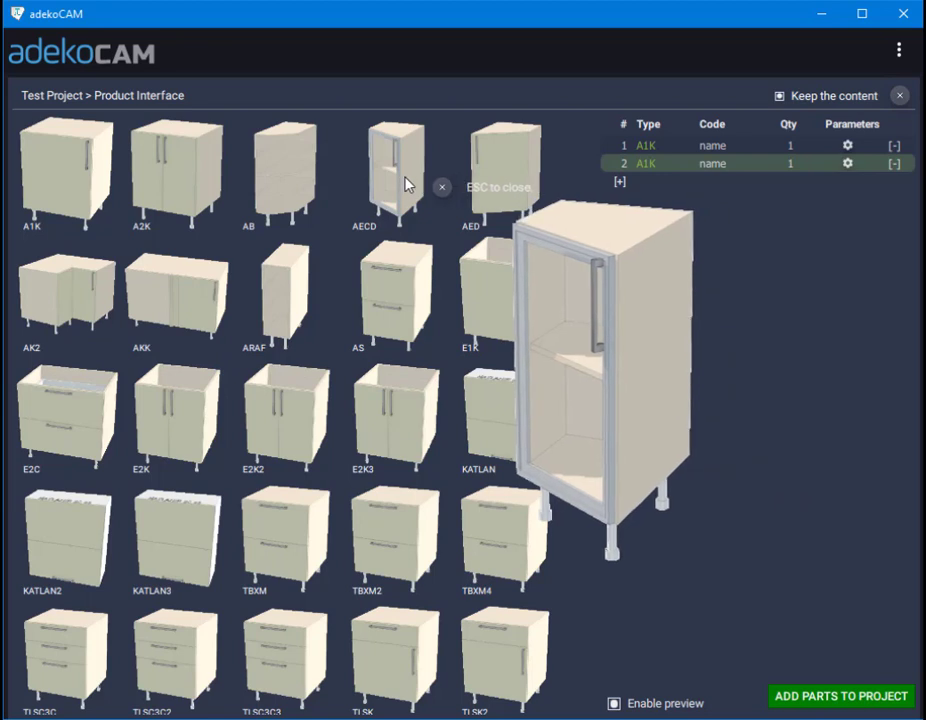
{"action": "mouse_move", "coordinate": [492, 184]}
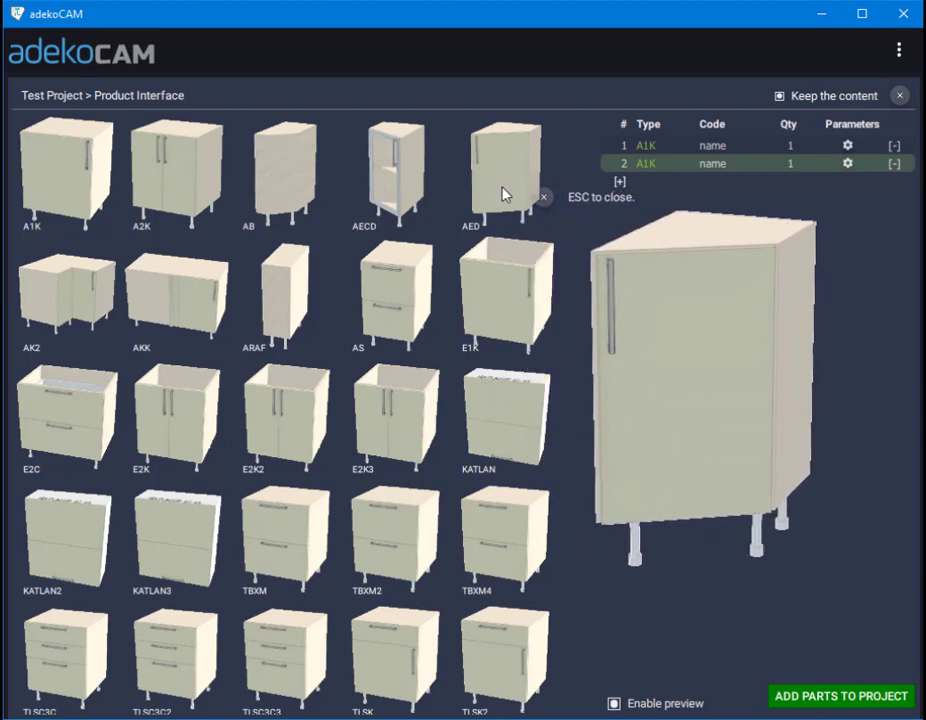
{"action": "mouse_move", "coordinate": [62, 291]}
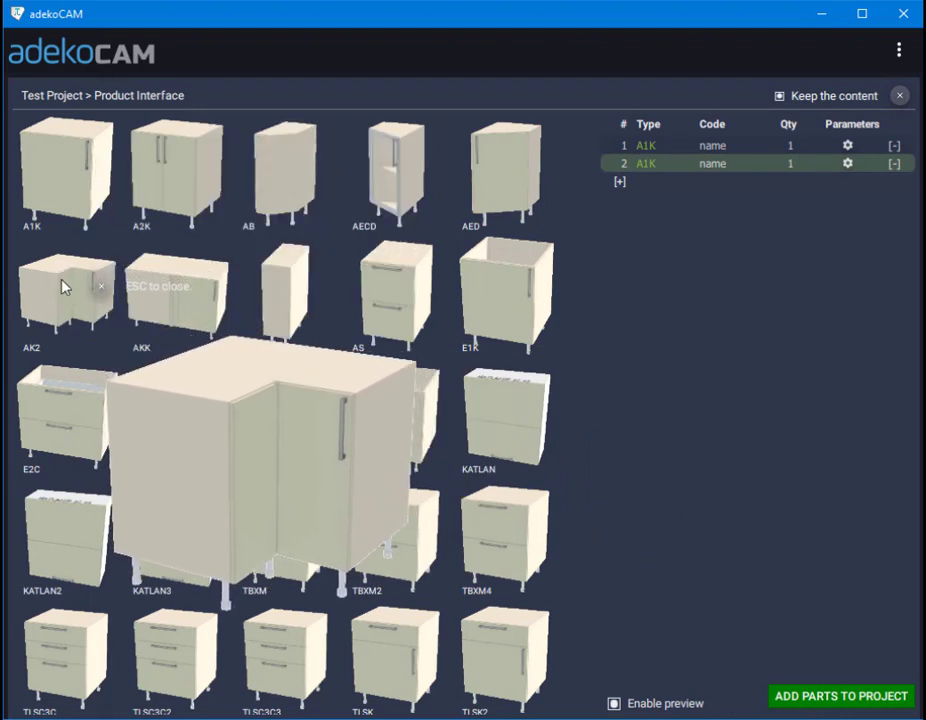
{"action": "mouse_move", "coordinate": [171, 432]}
{"action": "mouse_move", "coordinate": [277, 663]}
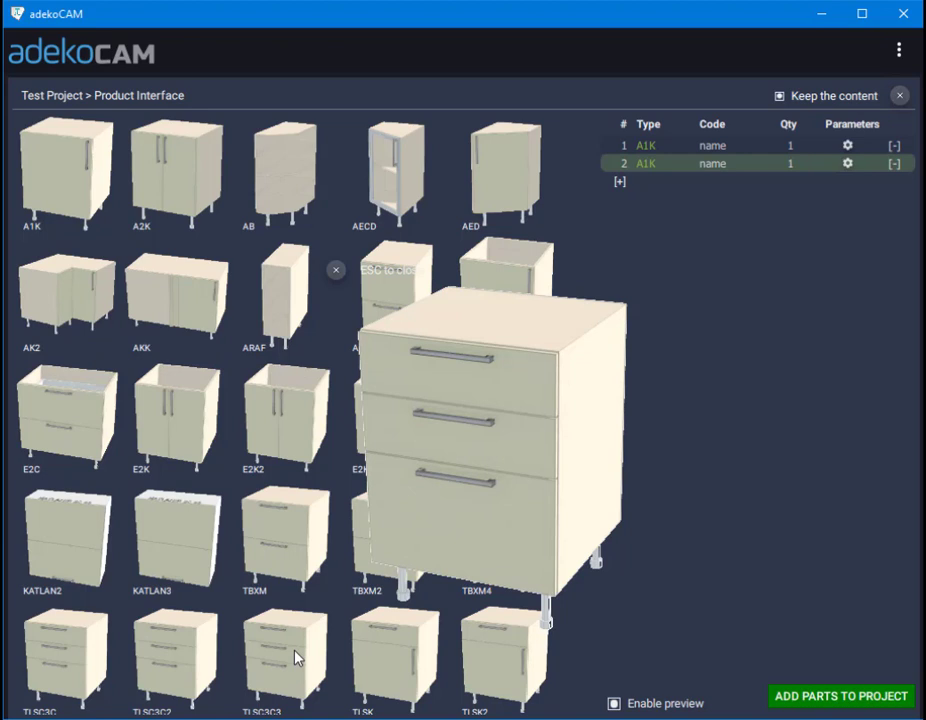
{"action": "left_click", "coordinate": [605, 155]}
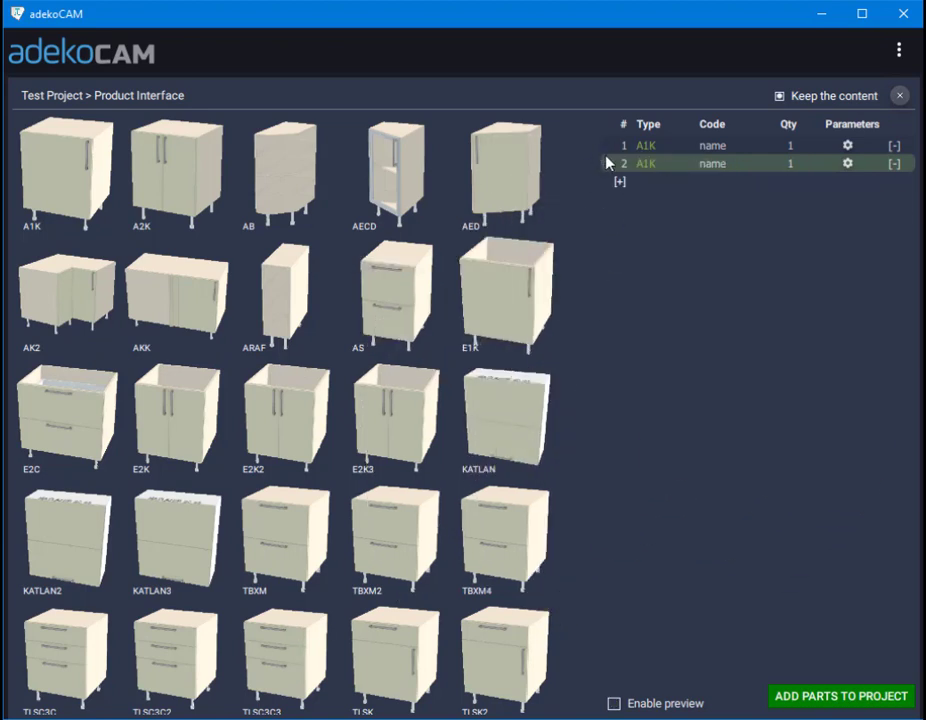
Open the parameters of the first A1K in the list and set its width, length and depth to 800.
{"action": "left_click", "coordinate": [847, 163]}
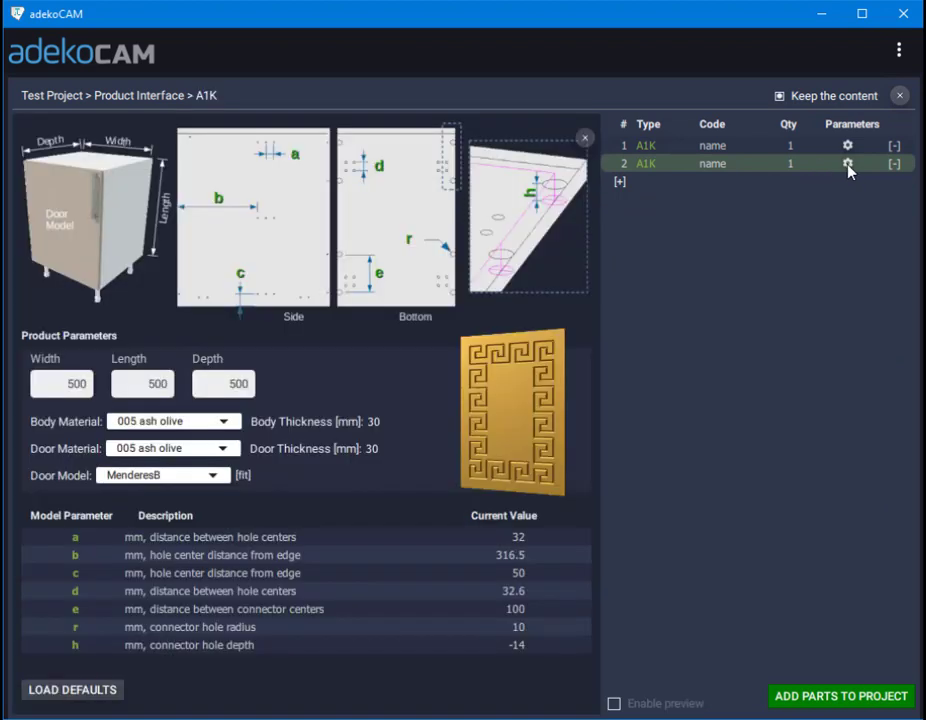
{"action": "left_click", "coordinate": [848, 146]}
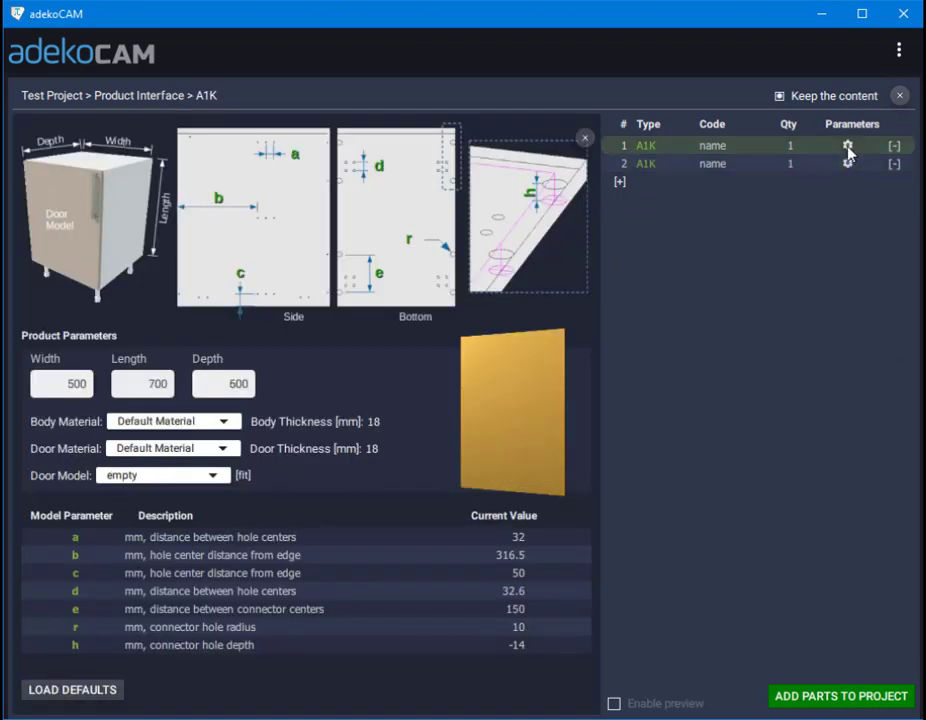
{"action": "double_click", "coordinate": [63, 381]}
{"action": "type", "text": "800"}
{"action": "key", "text": "Tab"}
{"action": "type", "text": "800"}
{"action": "key", "text": "Tab"}
{"action": "type", "text": "800"}
Set the first A1K's body and door material to 005 ash olive and its door model to MMendD.
{"action": "left_click", "coordinate": [190, 421]}
{"action": "left_click", "coordinate": [110, 80]}
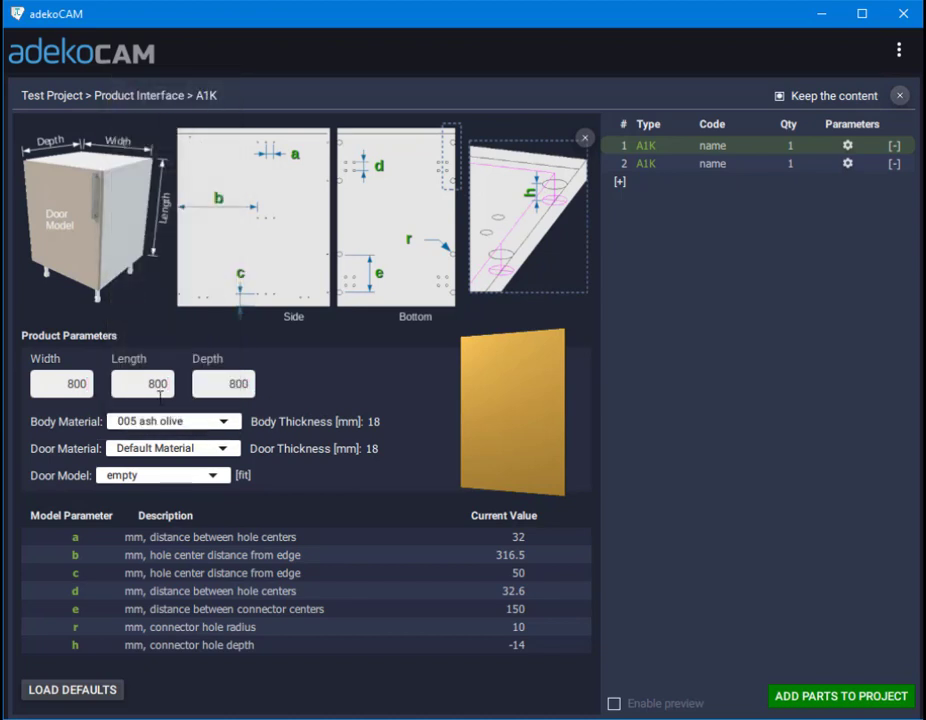
{"action": "left_click", "coordinate": [152, 449]}
{"action": "left_click", "coordinate": [110, 97]}
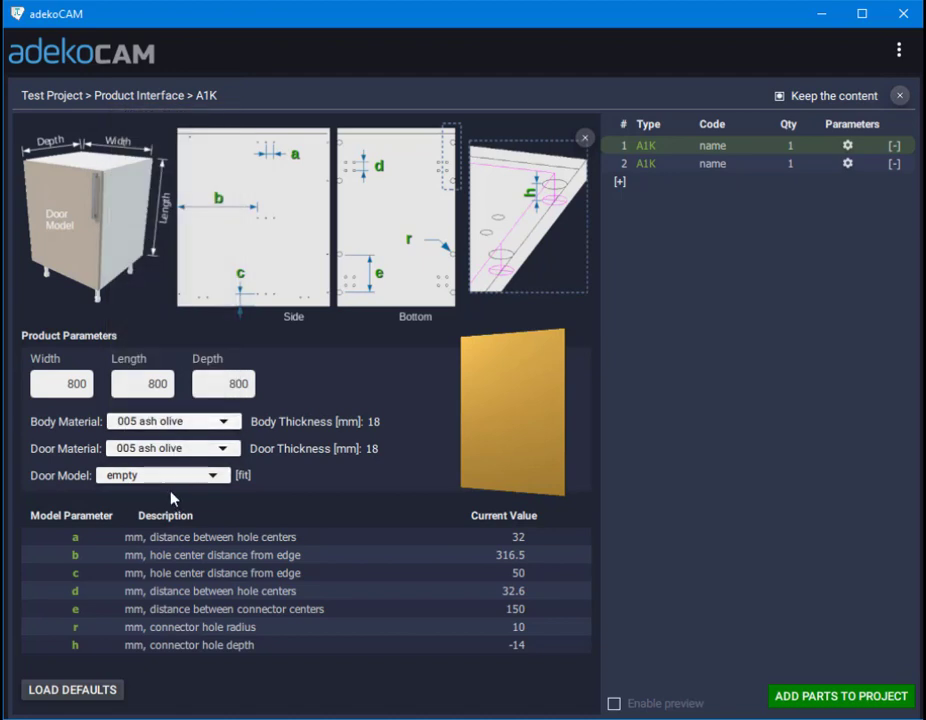
{"action": "left_click", "coordinate": [162, 476]}
{"action": "left_click", "coordinate": [160, 560]}
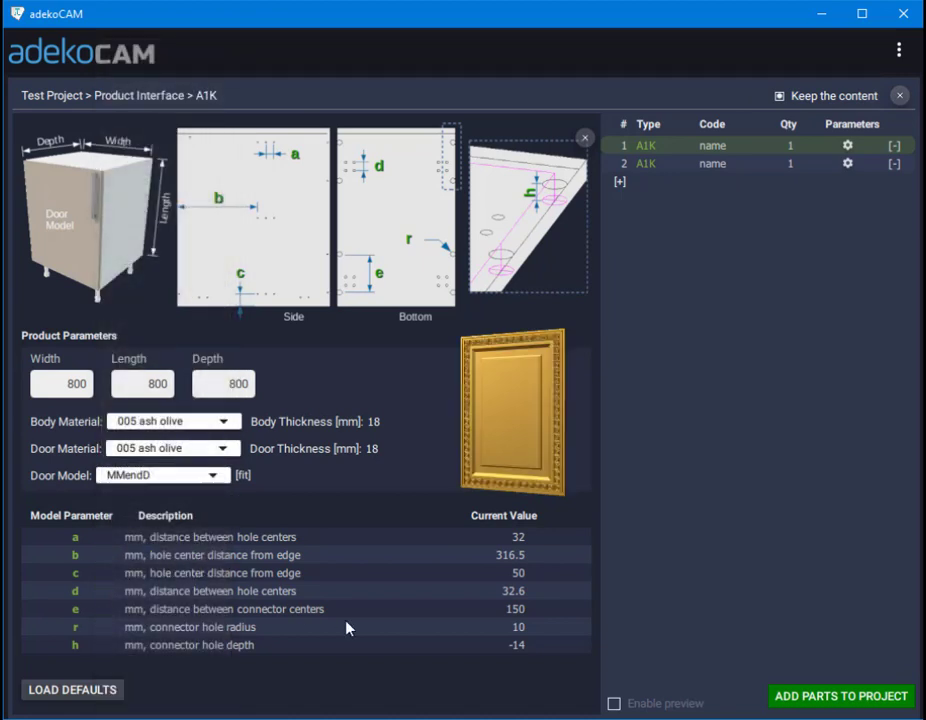
Set the first A1K's body and door thickness to 30 mm and add the listed products' parts to Test Project.
{"action": "double_click", "coordinate": [517, 610]}
{"action": "type", "text": "30"}
{"action": "double_click", "coordinate": [375, 449]}
{"action": "type", "text": "30"}
{"action": "left_click", "coordinate": [789, 699]}
{"action": "left_click", "coordinate": [779, 641]}
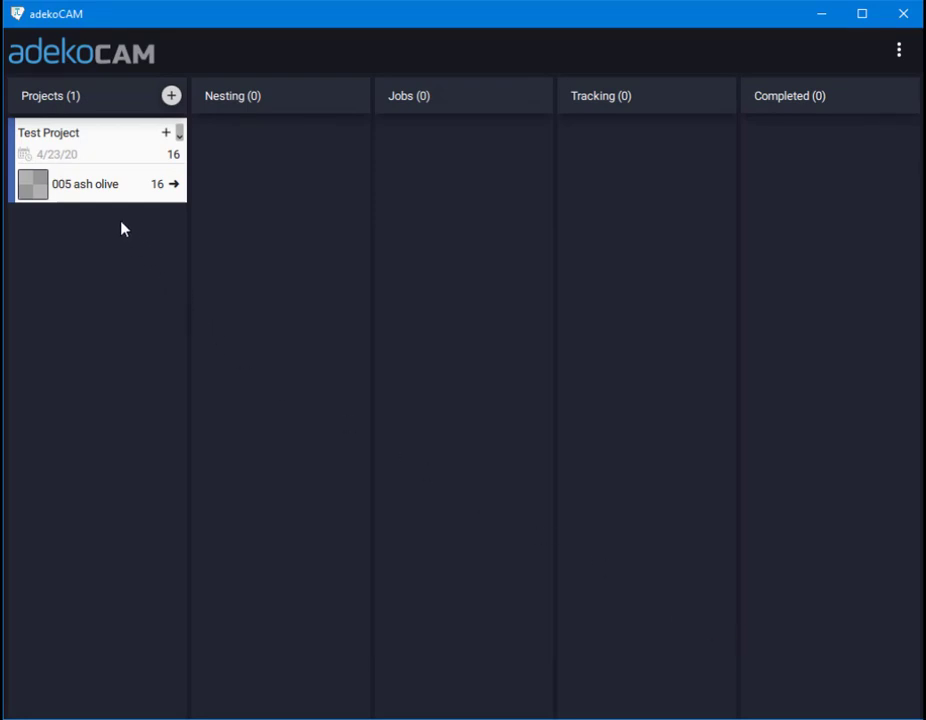
Move the 005 ash olive parts to Nesting and optimize their cut plan on the 3660 x 1830 plate stock.
{"action": "left_click_drag", "start_coordinate": [124, 190], "coordinate": [330, 225]}
{"action": "left_click", "coordinate": [330, 222]}
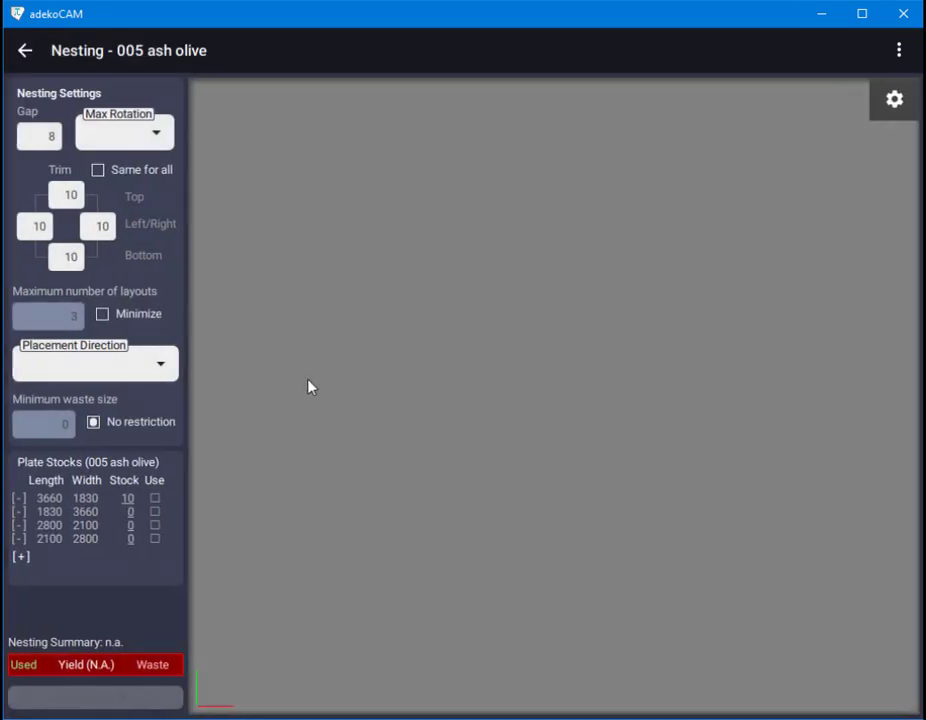
{"action": "left_click", "coordinate": [154, 498]}
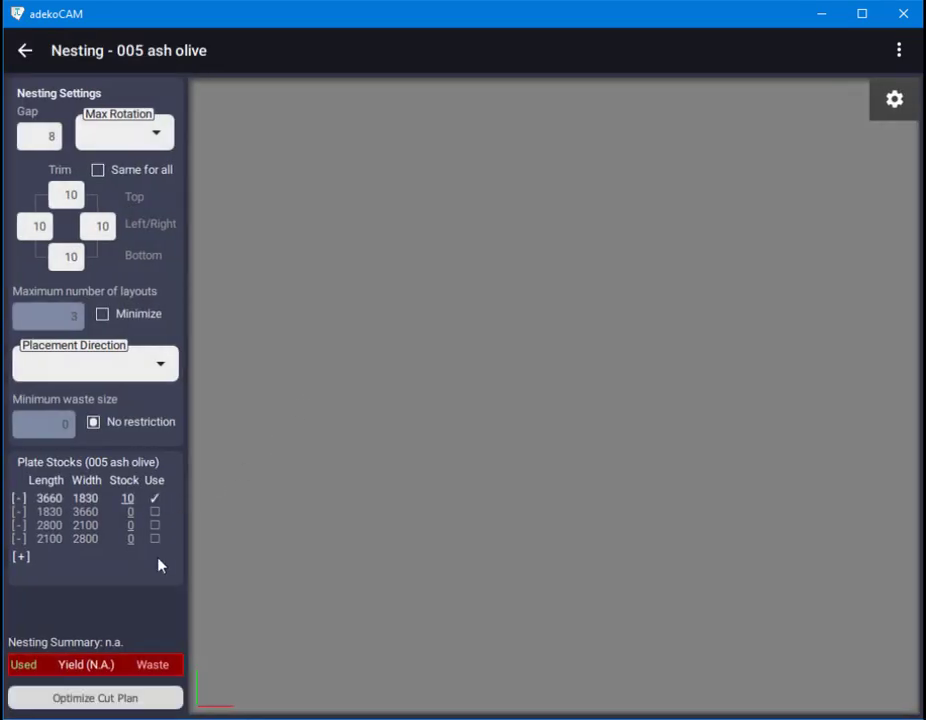
{"action": "left_click", "coordinate": [141, 700]}
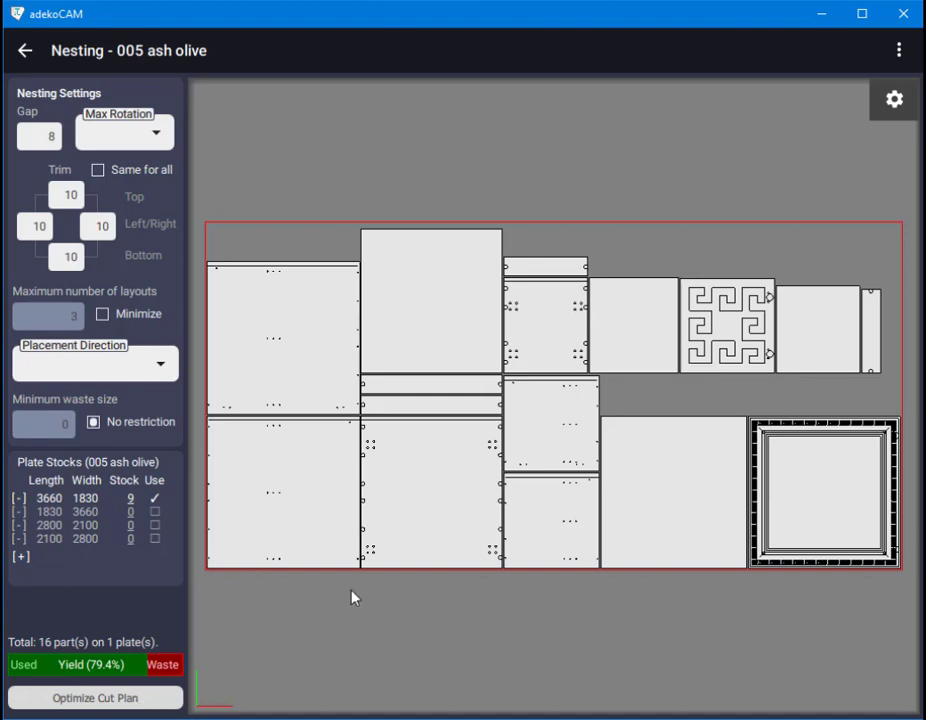
Examine the hole patterns and connector spacing of the nested parts in the cut plan.
{"action": "scroll", "coordinate": [415, 546], "scroll_direction": "down", "scroll_amount": 3}
{"action": "scroll", "coordinate": [415, 546], "scroll_direction": "up", "scroll_amount": 5}
{"action": "scroll", "coordinate": [415, 544], "scroll_direction": "up", "scroll_amount": 2}
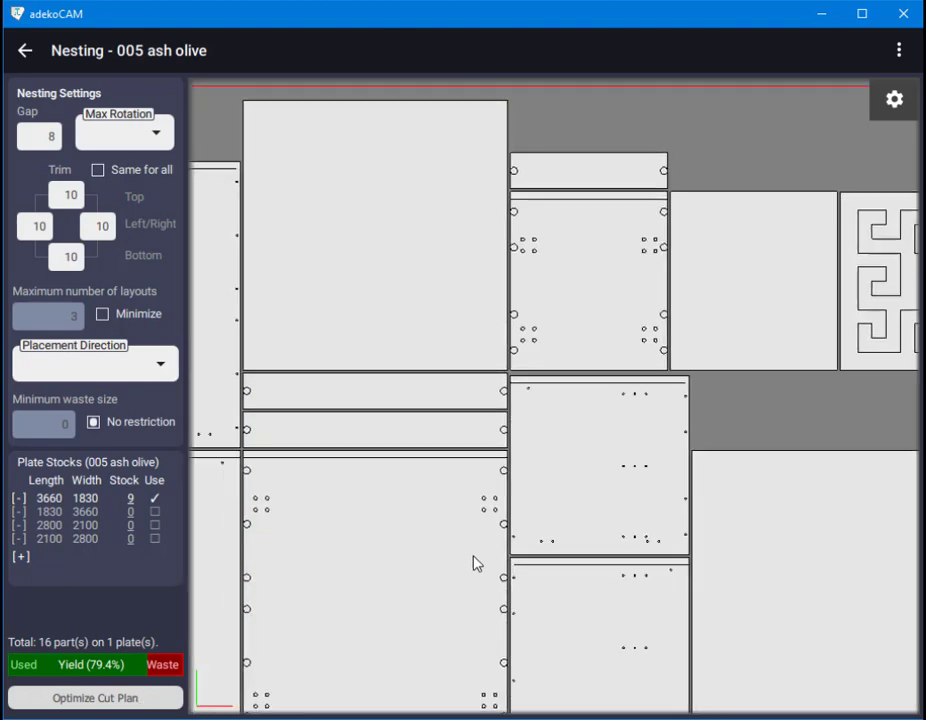
{"action": "scroll", "coordinate": [500, 558], "scroll_direction": "up", "scroll_amount": 1}
{"action": "middle_click_drag", "start_coordinate": [478, 557], "coordinate": [441, 588]}
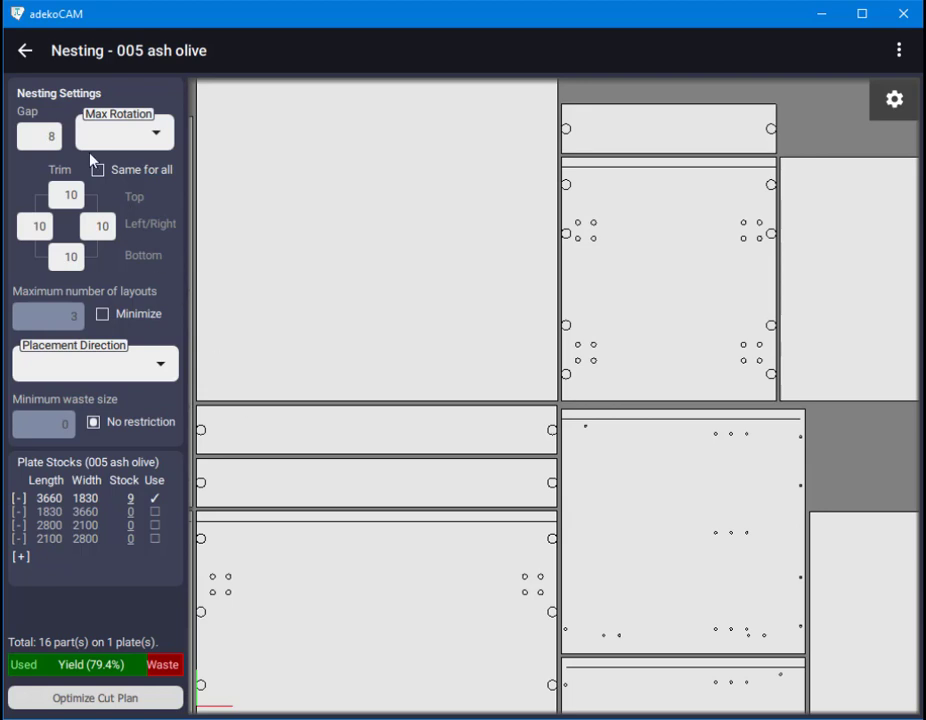
Return the 005 ash olive parts from Nesting to Test Project and reopen the project's product interface.
{"action": "left_click", "coordinate": [28, 52]}
{"action": "left_click_drag", "start_coordinate": [215, 176], "coordinate": [113, 146]}
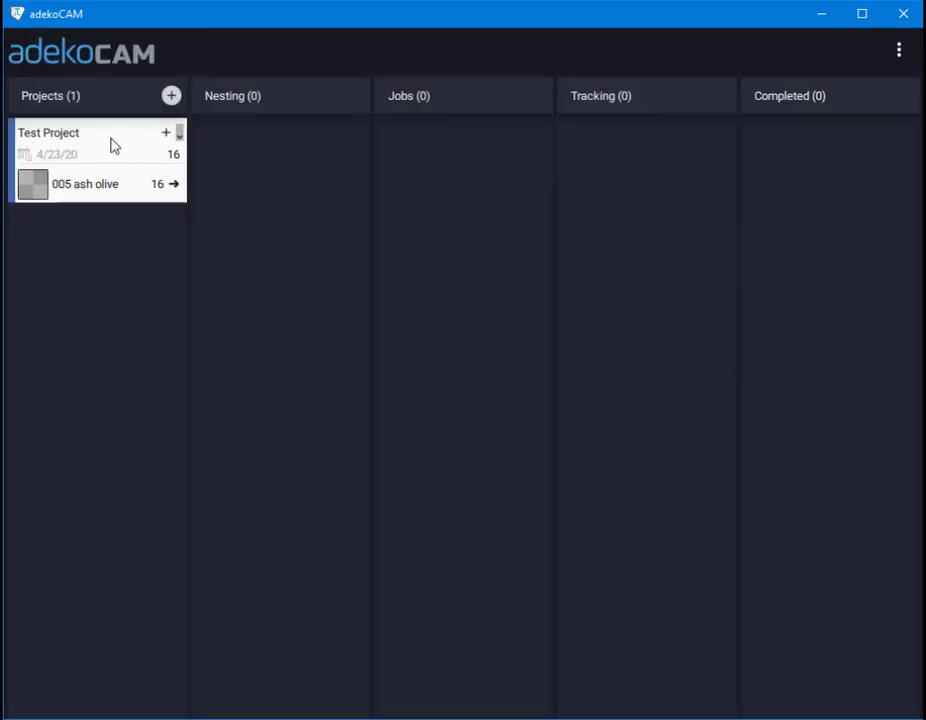
{"action": "right_click", "coordinate": [113, 146]}
{"action": "left_click", "coordinate": [115, 238]}
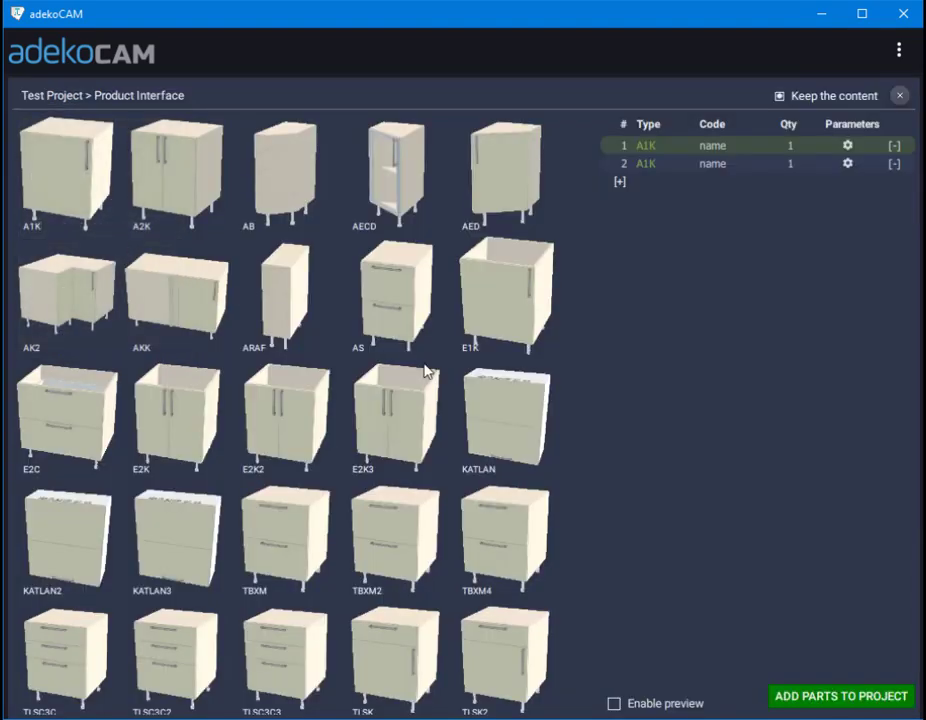